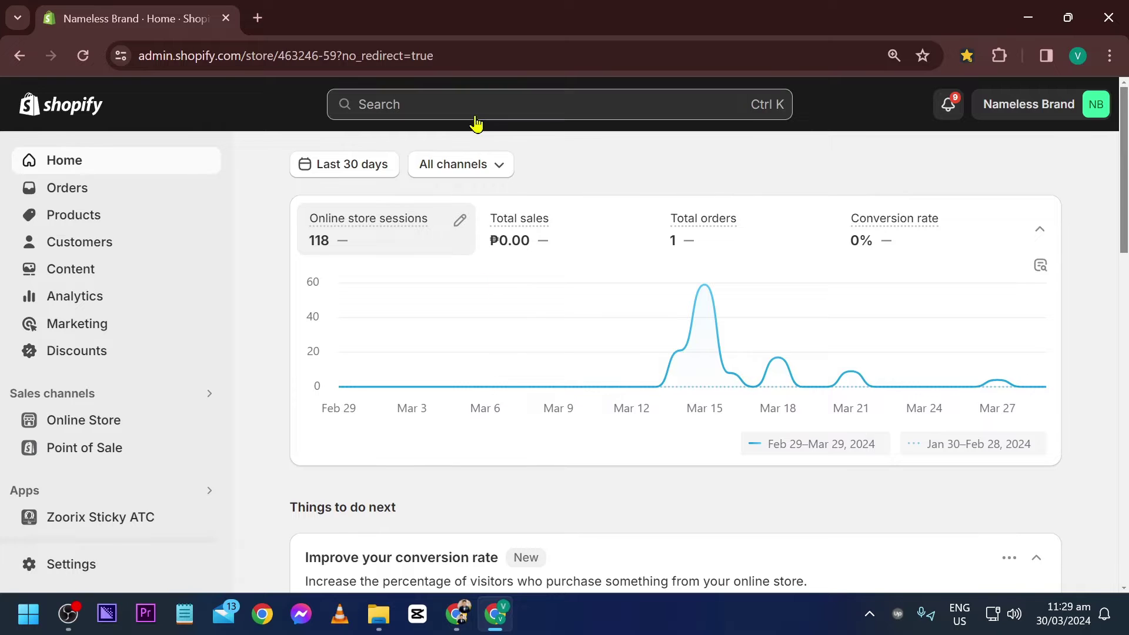
# - Search the admin for 'estimated delivery', correcting typos in the query
pyautogui.click(476, 115)
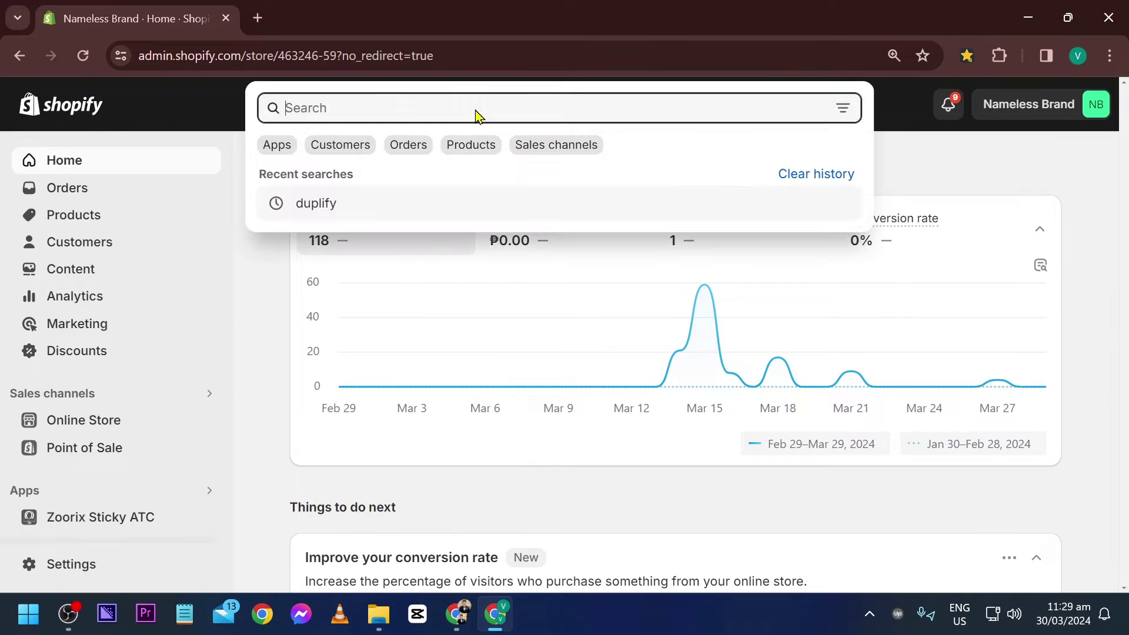
pyautogui.write('estimate')
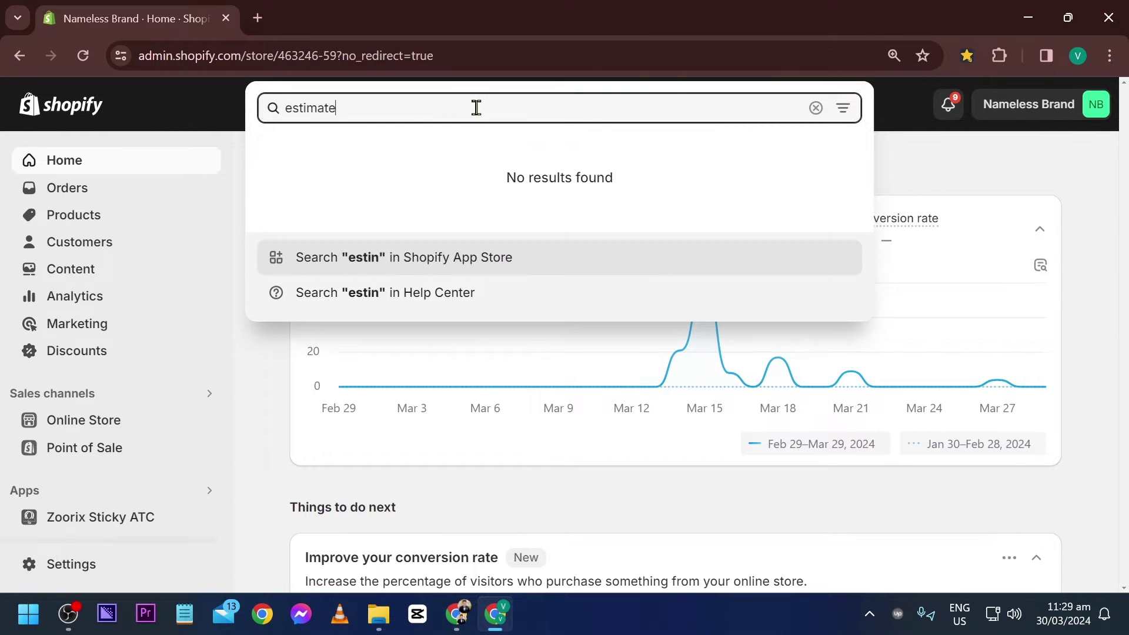
pyautogui.write('d delivery')
pyautogui.press('BackSpace')
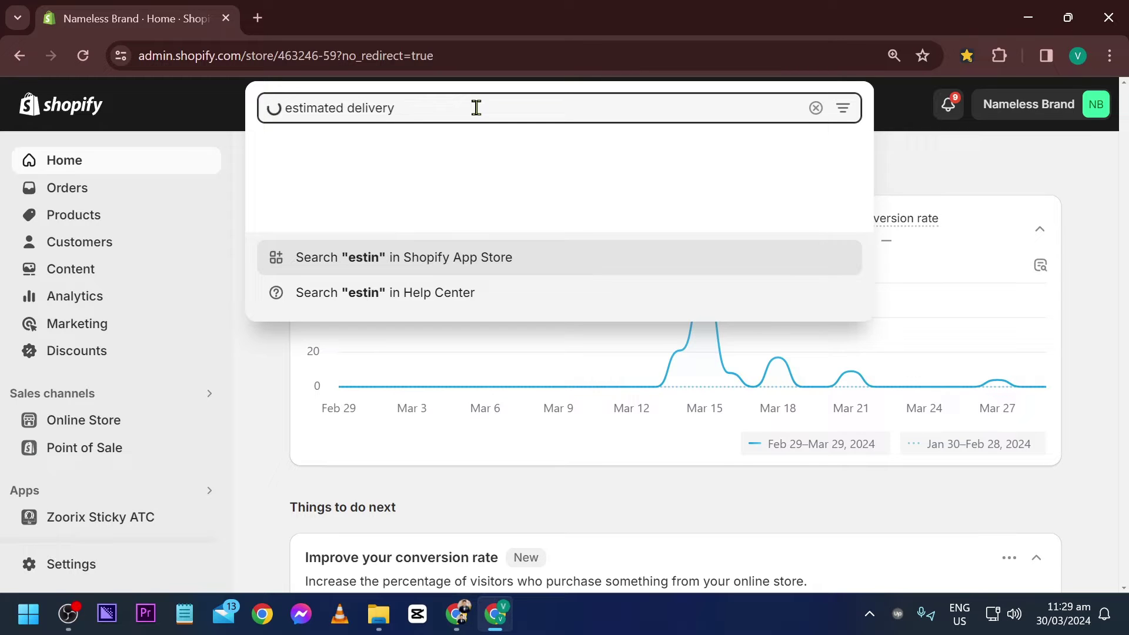
# - Search the App Store for estimated delivery and browse the Estimated Delivery Date - Plus listing
pyautogui.click(501, 270)
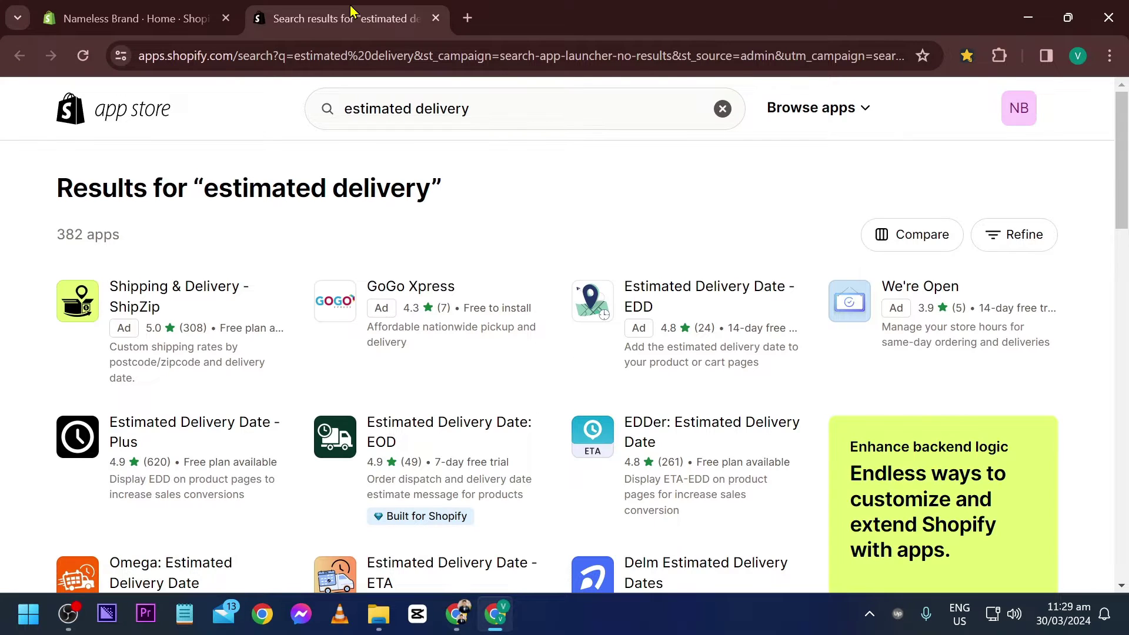
pyautogui.click(176, 446)
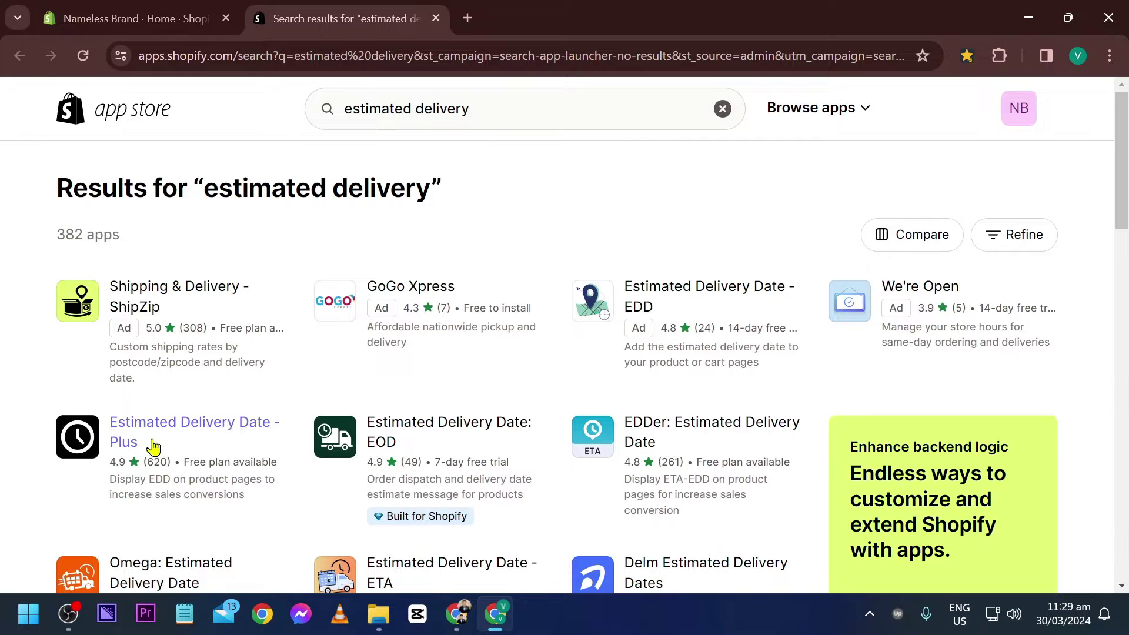
pyautogui.scroll(-2, 143, 365)
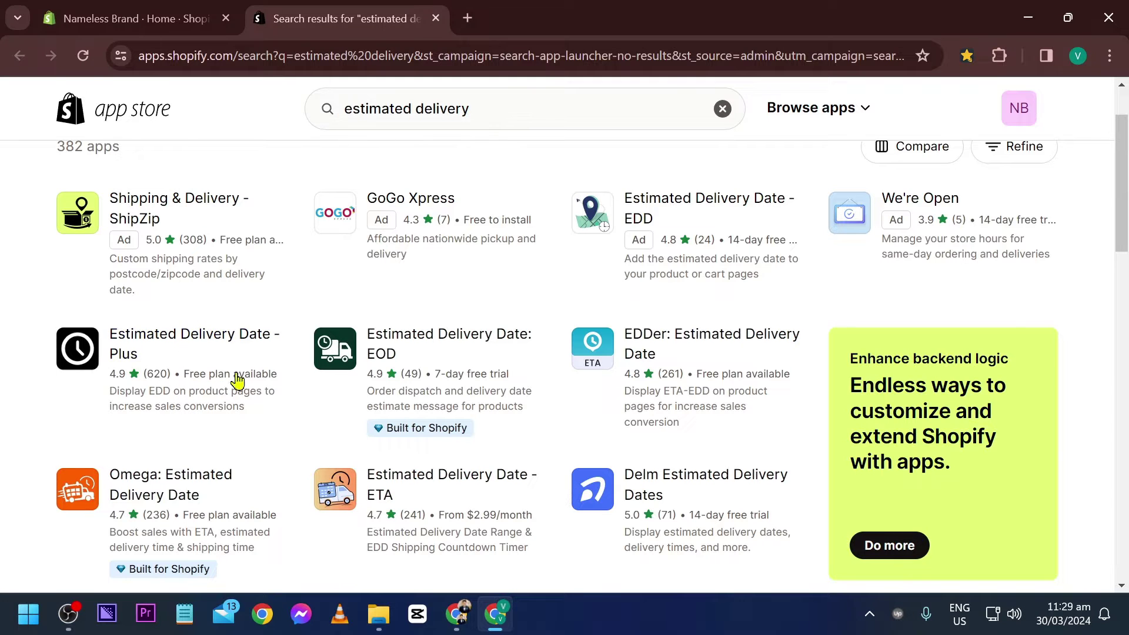
pyautogui.scroll(-3, 658, 398)
pyautogui.scroll(1, 332, 395)
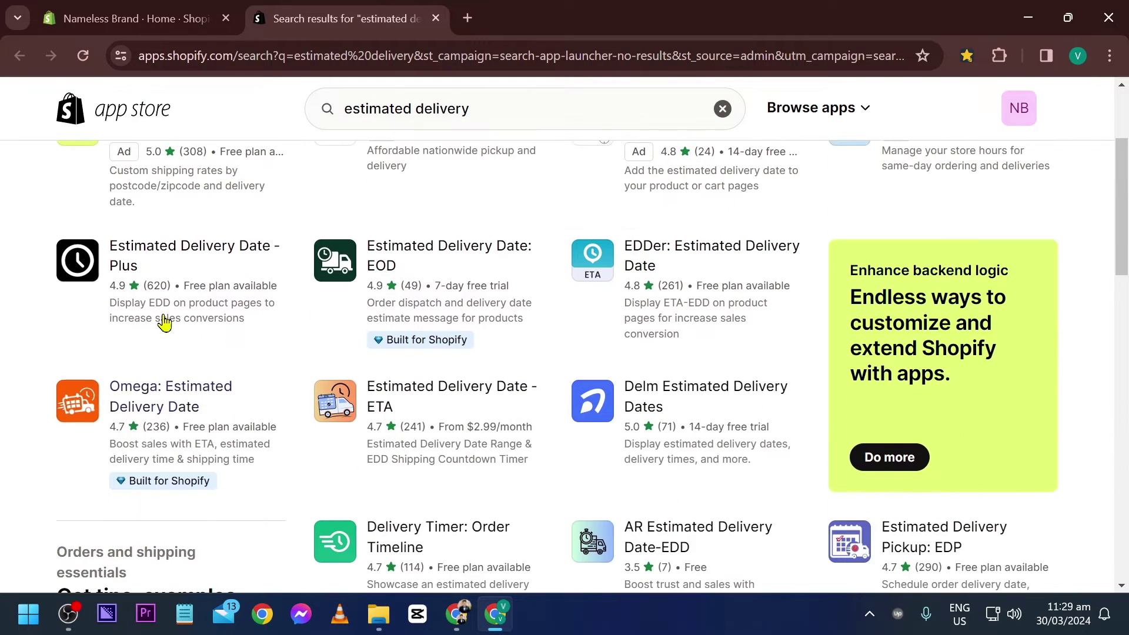
# - Install Estimated Delivery Date - Plus from its app page, approving the requested access
pyautogui.click(184, 276)
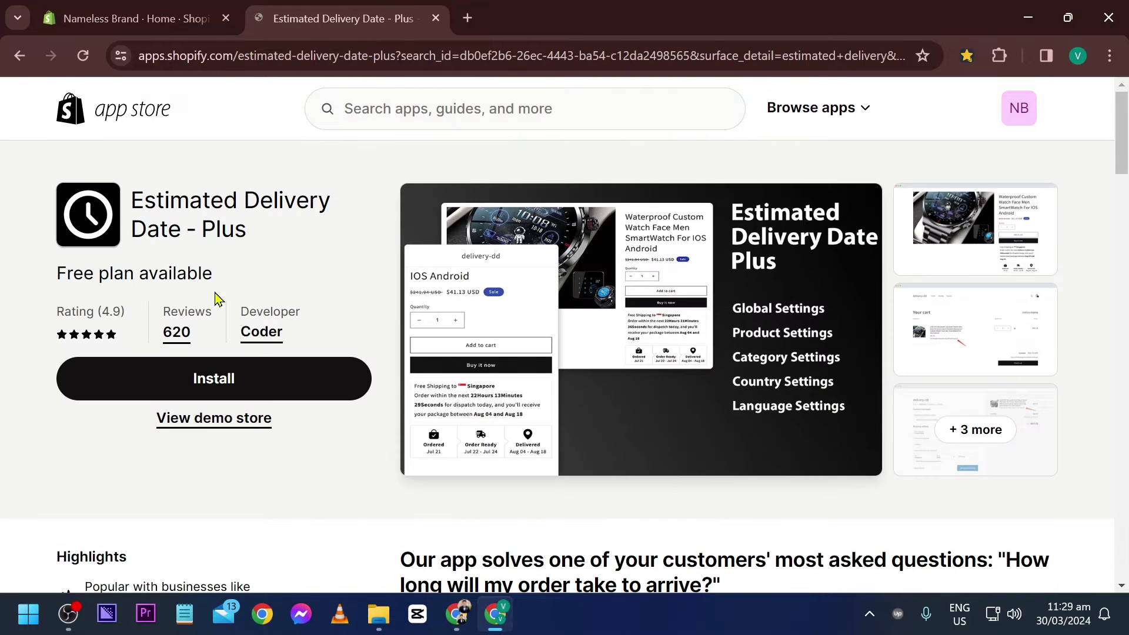
pyautogui.click(268, 374)
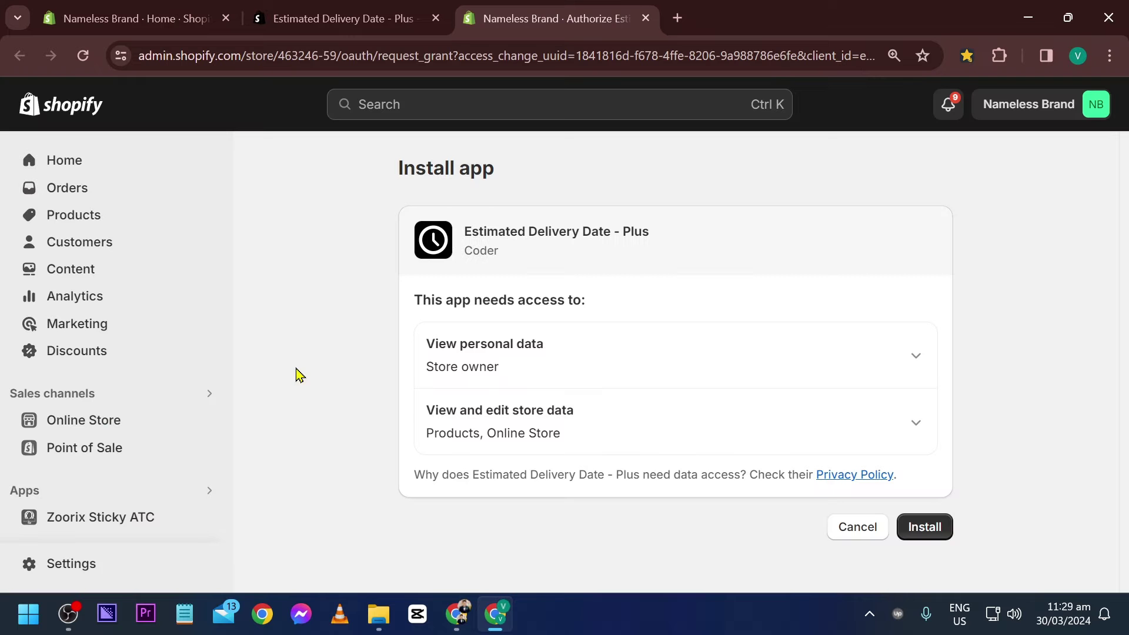
pyautogui.click(932, 534)
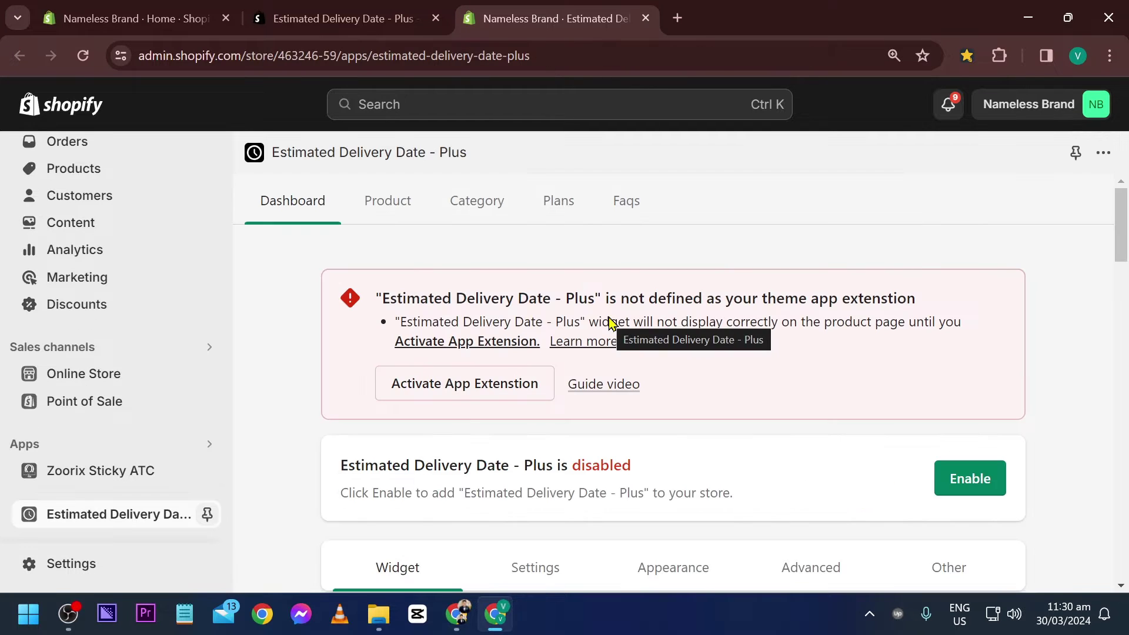
# - Activate the EDD - Plus Init theme embed and save, then reload the dashboard and enable the app
pyautogui.click(497, 398)
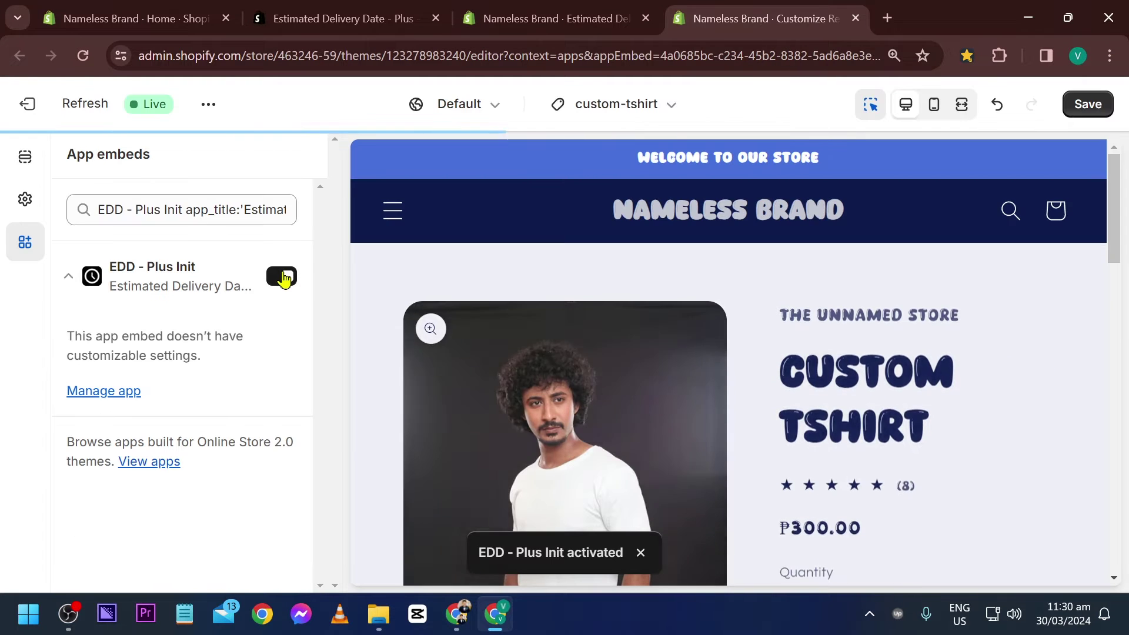
pyautogui.click(1082, 109)
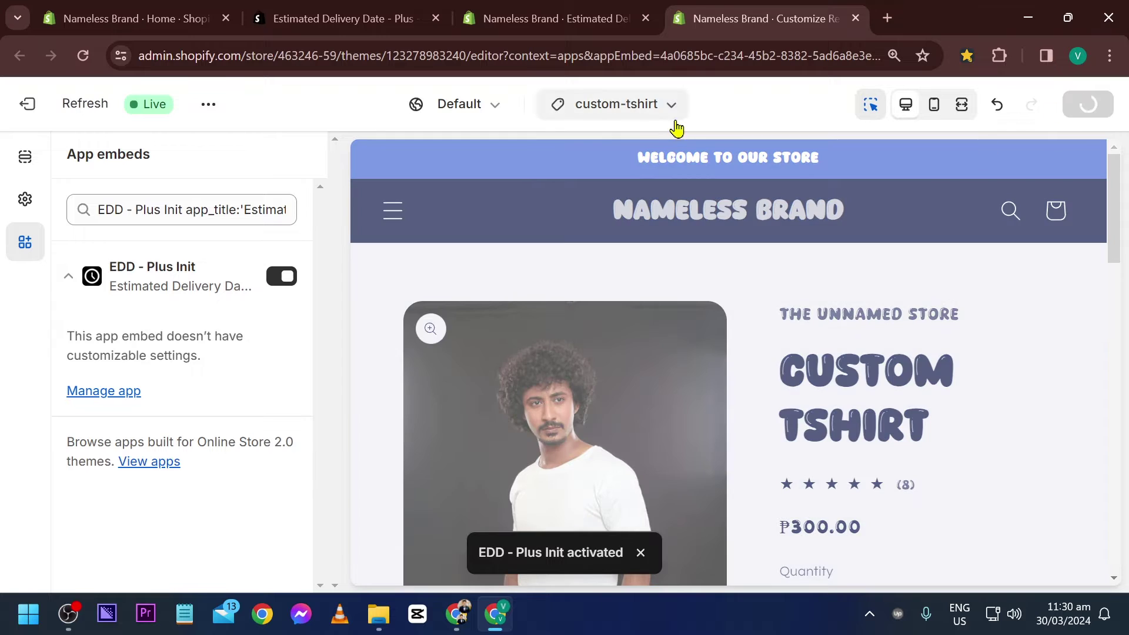
pyautogui.click(558, 18)
pyautogui.press('F5')
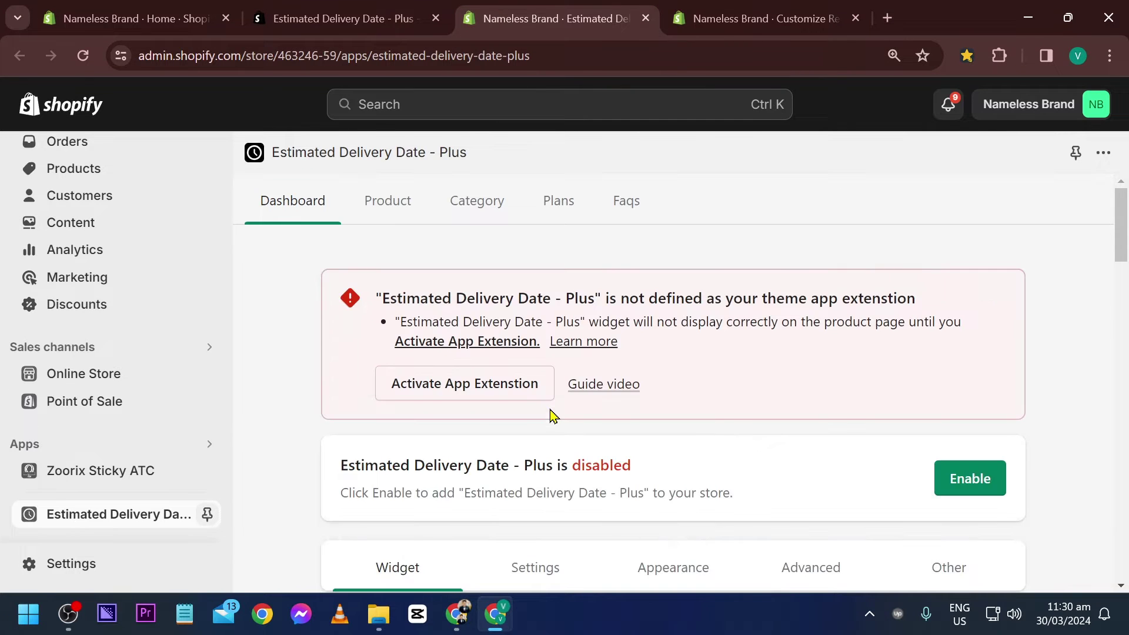
pyautogui.click(978, 479)
pyautogui.scroll(-2, 620, 395)
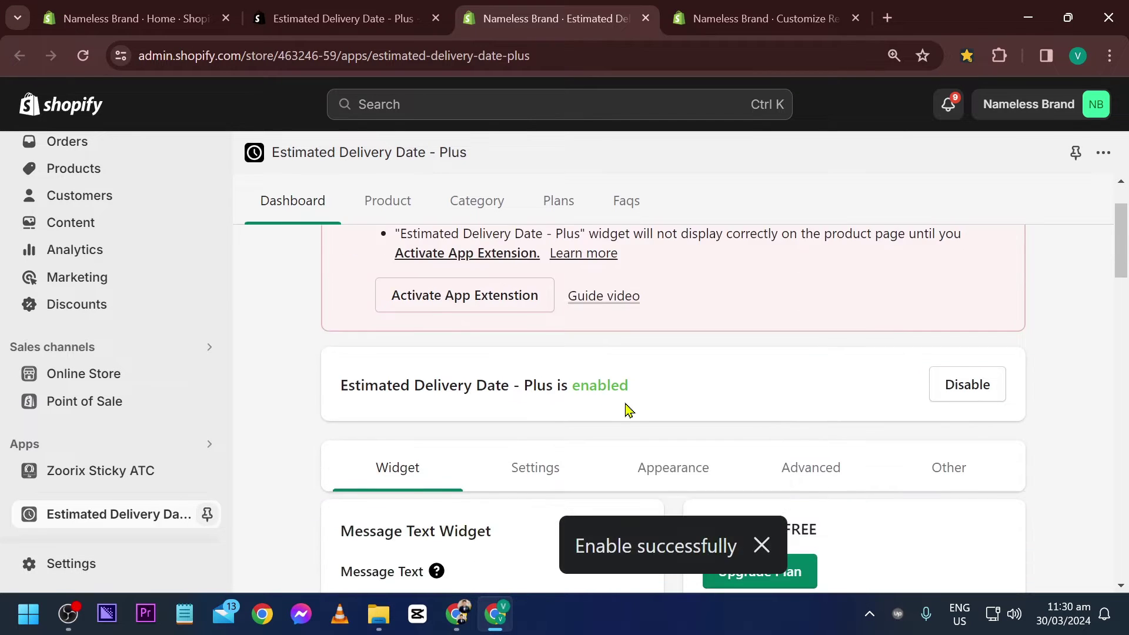
pyautogui.scroll(2, 625, 428)
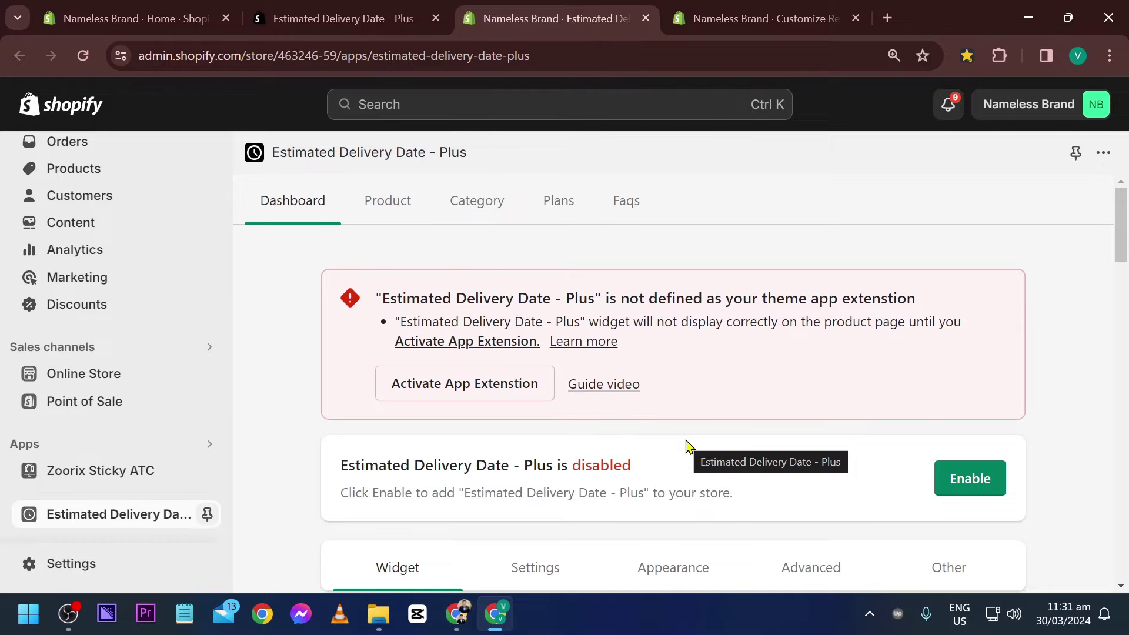
pyautogui.scroll(-5, 431, 310)
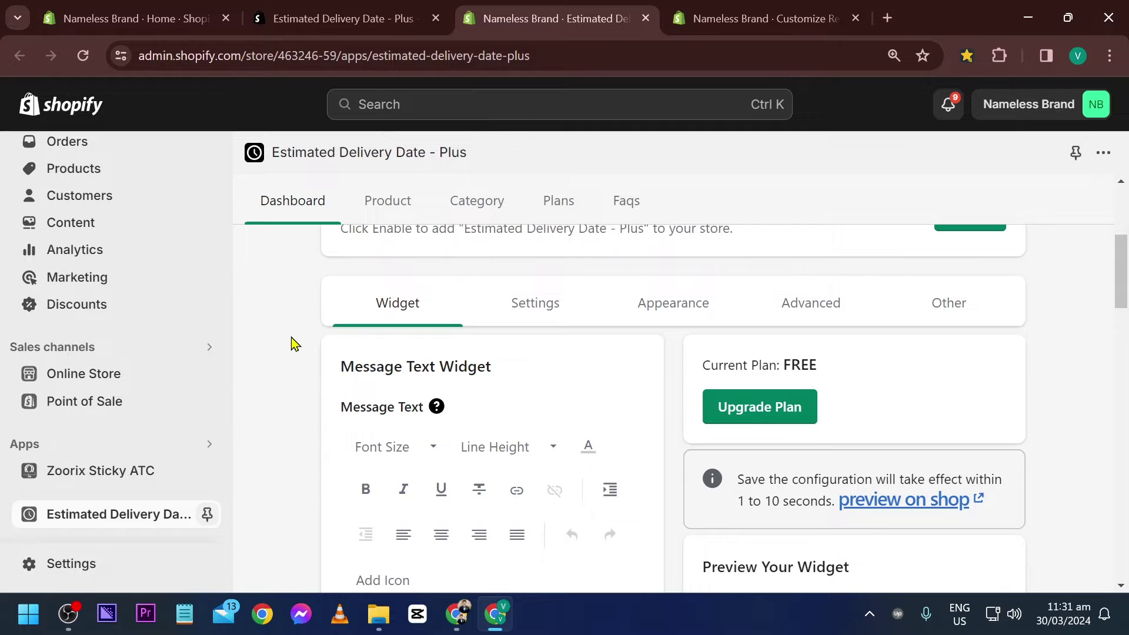
pyautogui.scroll(-2, 293, 344)
pyautogui.scroll(-6, 626, 446)
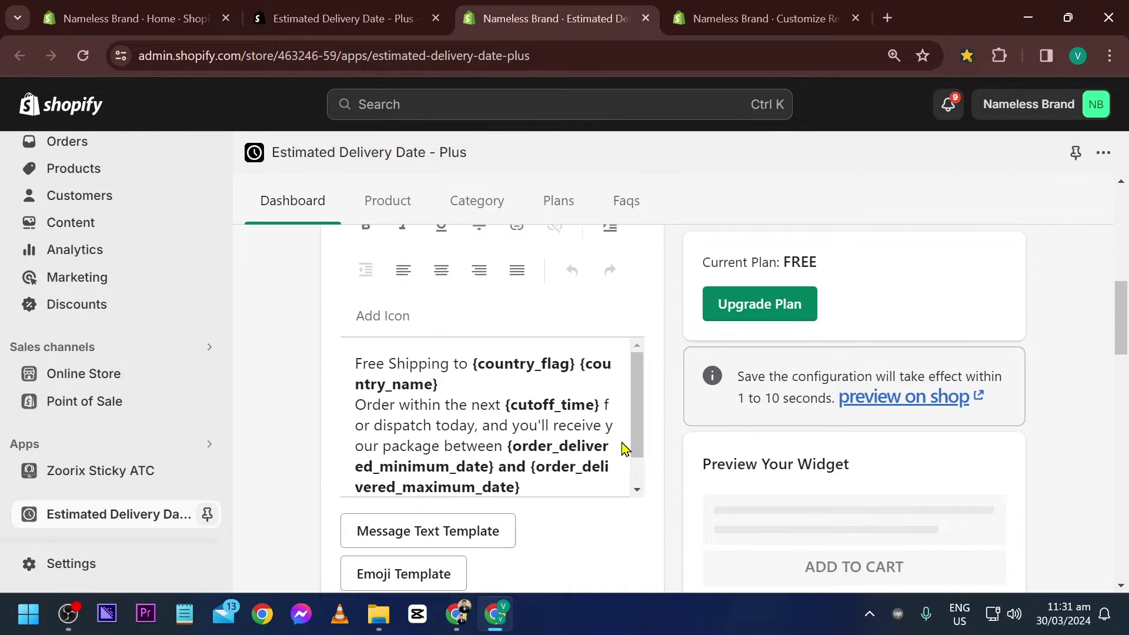
pyautogui.scroll(4, 723, 444)
pyautogui.scroll(-1, 488, 464)
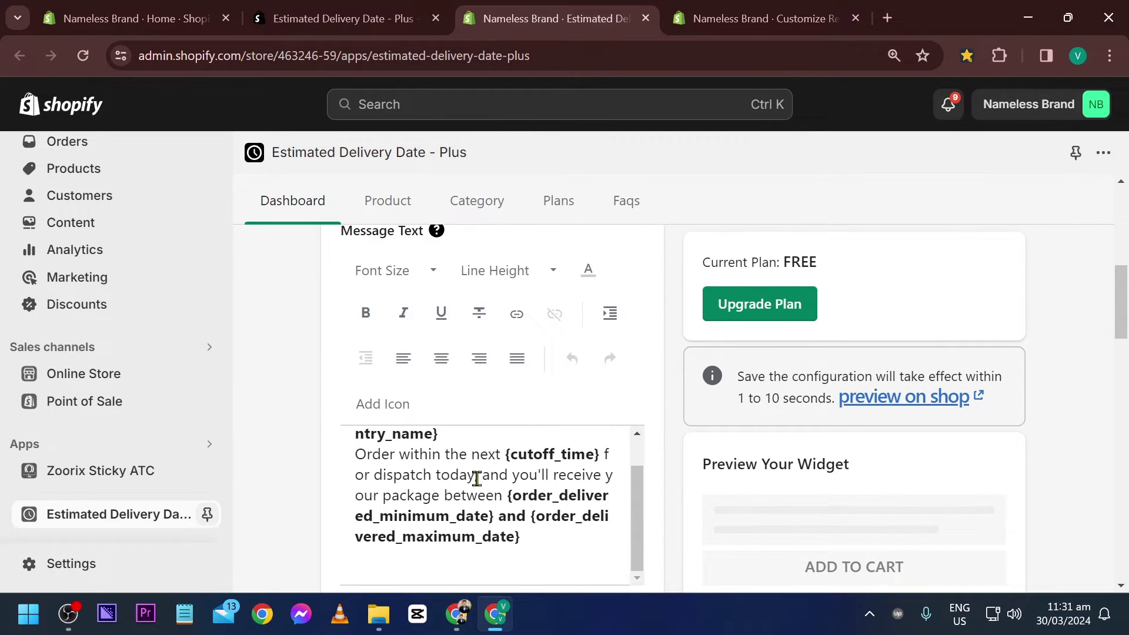
pyautogui.hotkey('ctrl', '-')
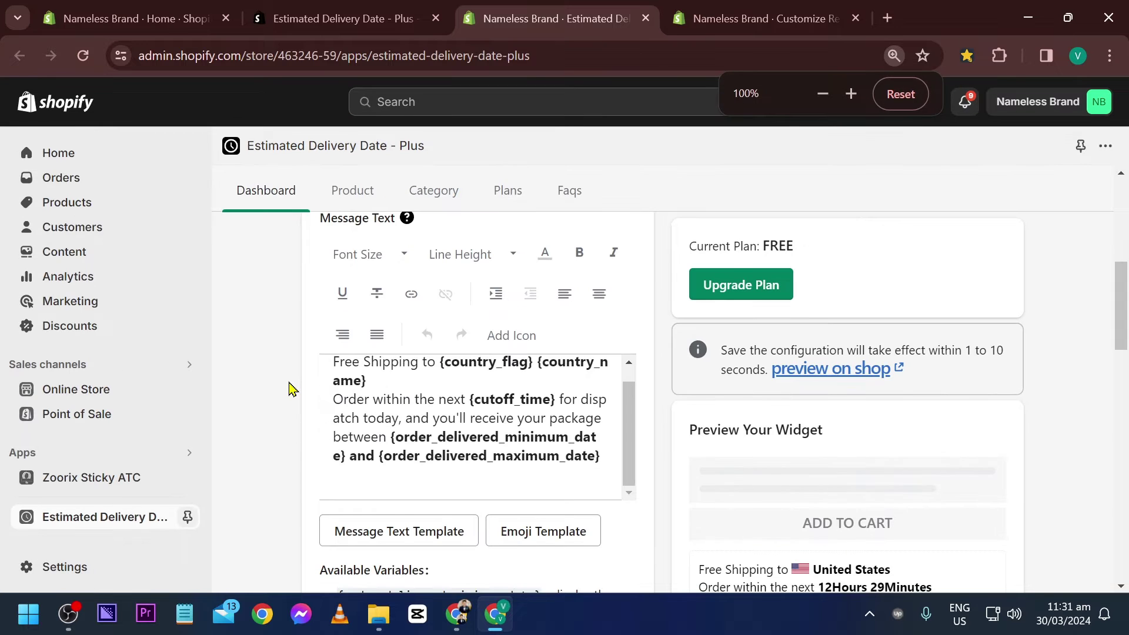
pyautogui.hotkey('ctrl', 'a')
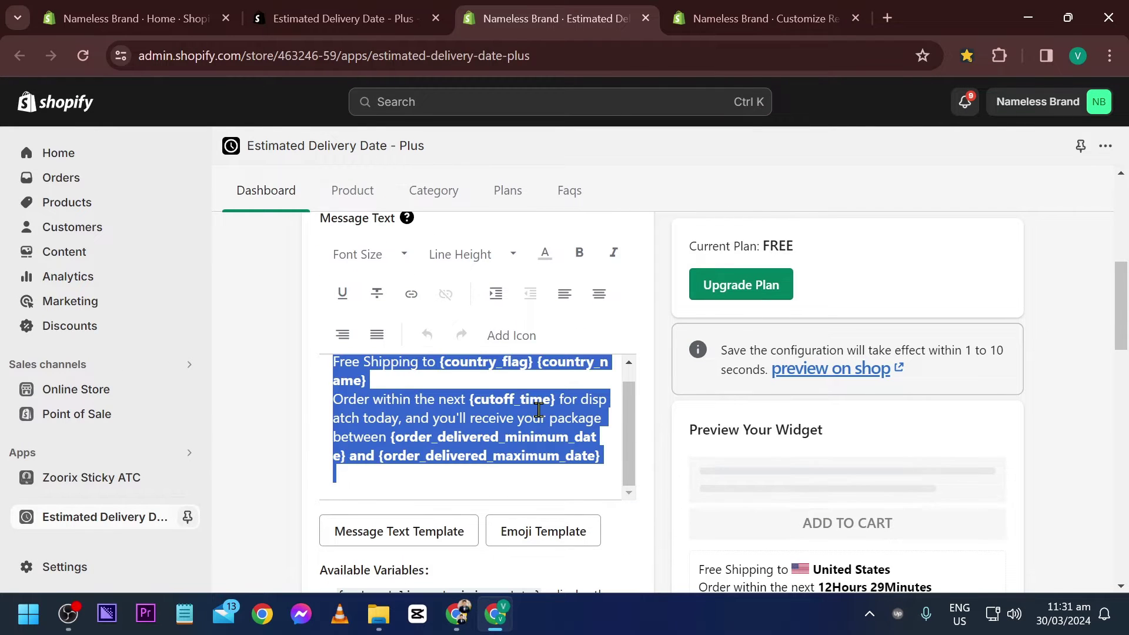
pyautogui.click(423, 393)
pyautogui.moveTo(427, 400); pyautogui.dragTo(414, 404)
pyautogui.scroll(-1, 592, 399)
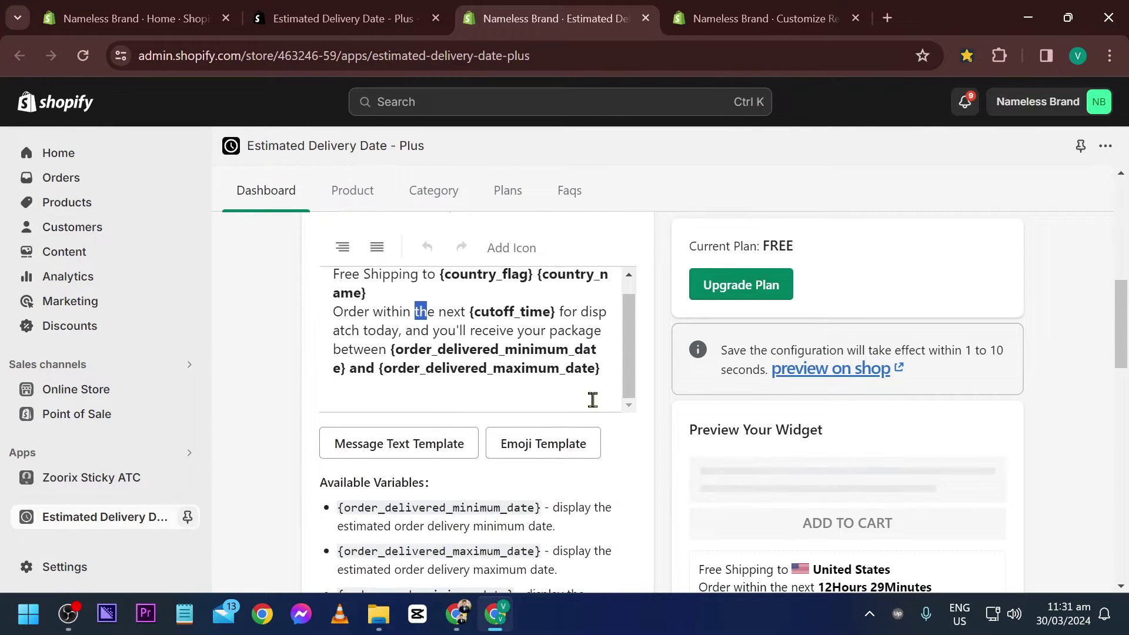
pyautogui.scroll(-1, 767, 434)
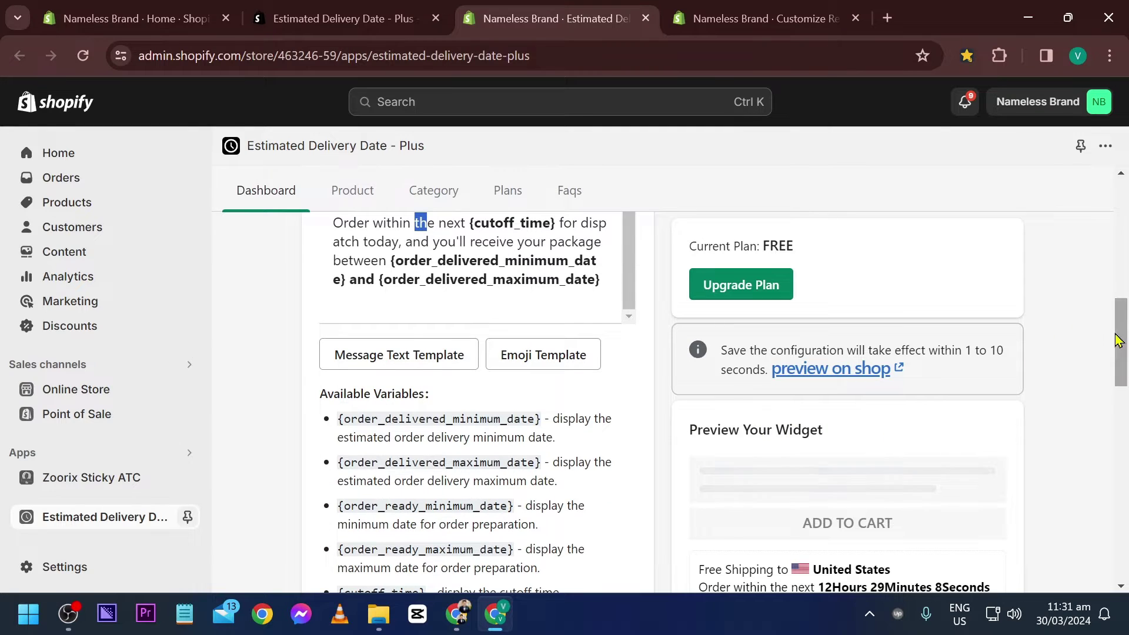
pyautogui.scroll(-1, 1094, 360)
pyautogui.hotkey('ctrl', '-')
pyautogui.hotkey('ctrl', '-')
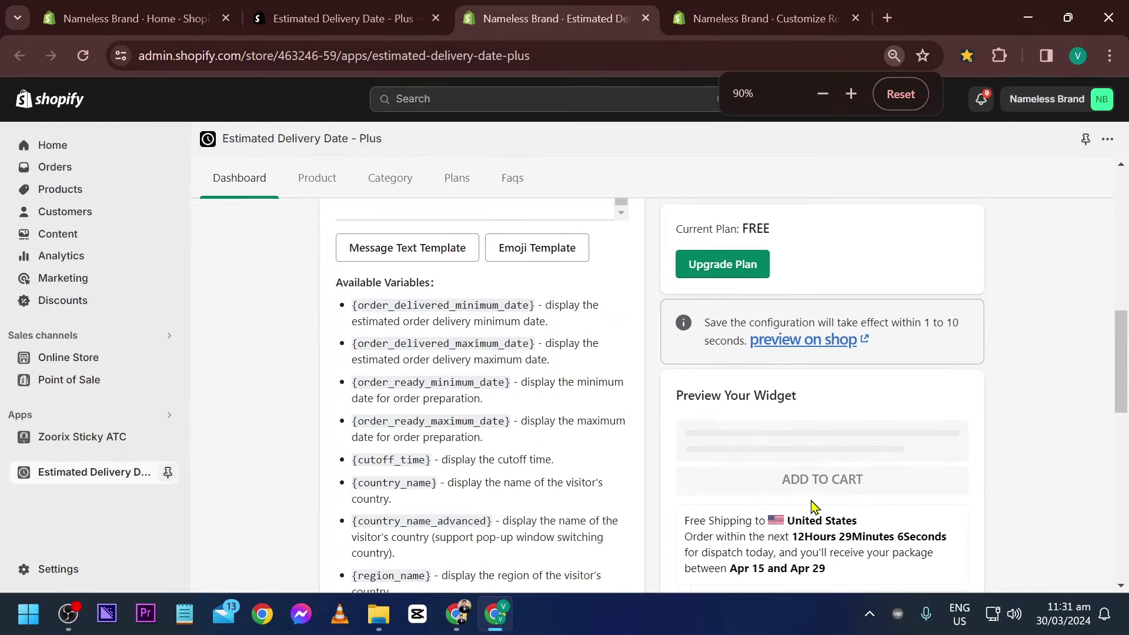
pyautogui.scroll(-1, 739, 520)
pyautogui.hotkey('ctrl', '-')
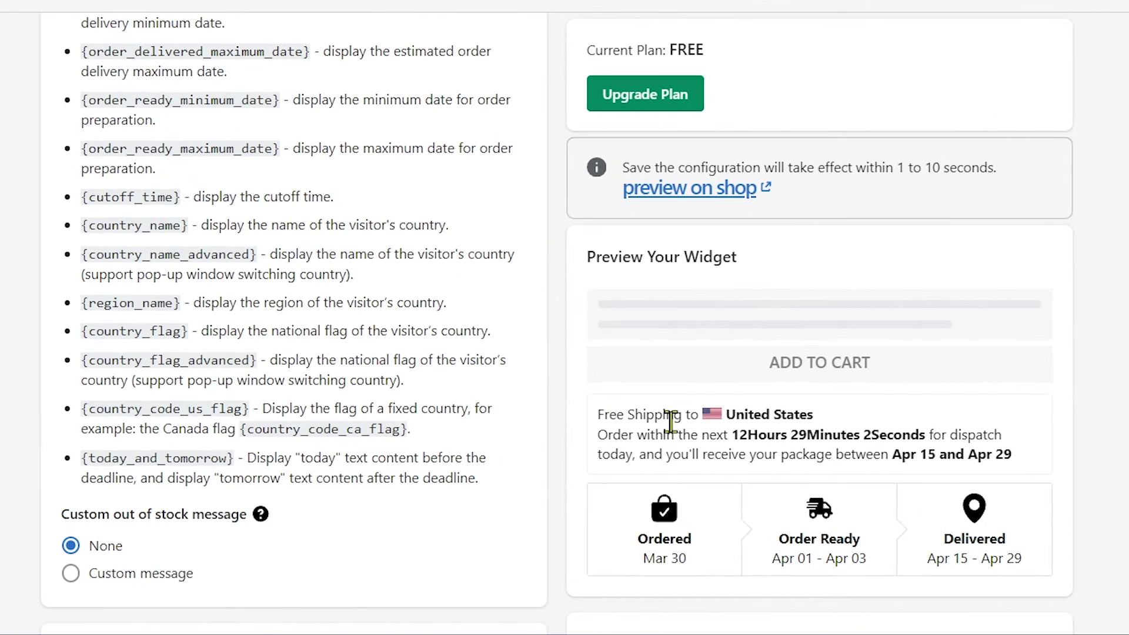
pyautogui.scroll(5, 294, 485)
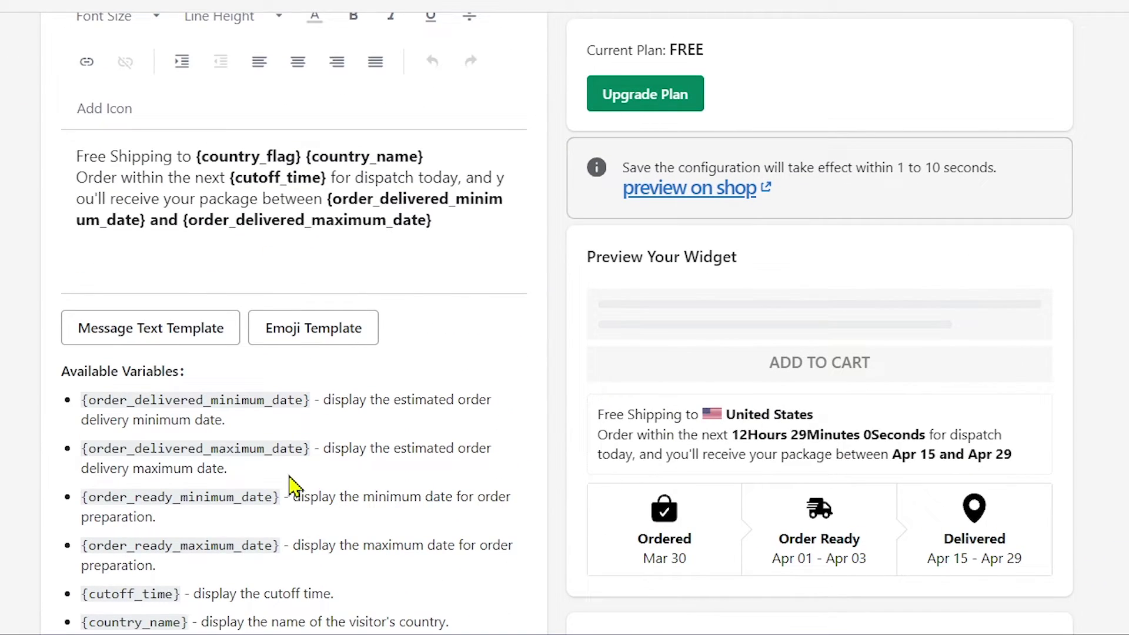
# - Replace 'Free Shipping' in the delivery message with 'Shiping is free' and scroll to the Progress Bar Widget
pyautogui.moveTo(461, 217); pyautogui.dragTo(123, 160)
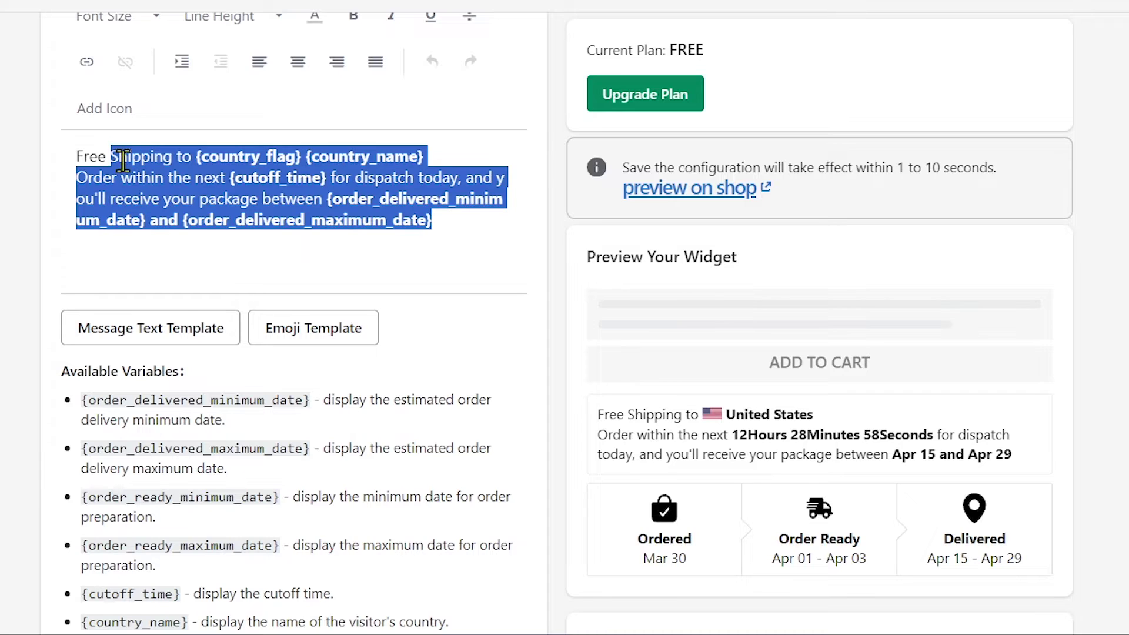
pyautogui.click(119, 159)
pyautogui.doubleClick(100, 159)
pyautogui.click(164, 162)
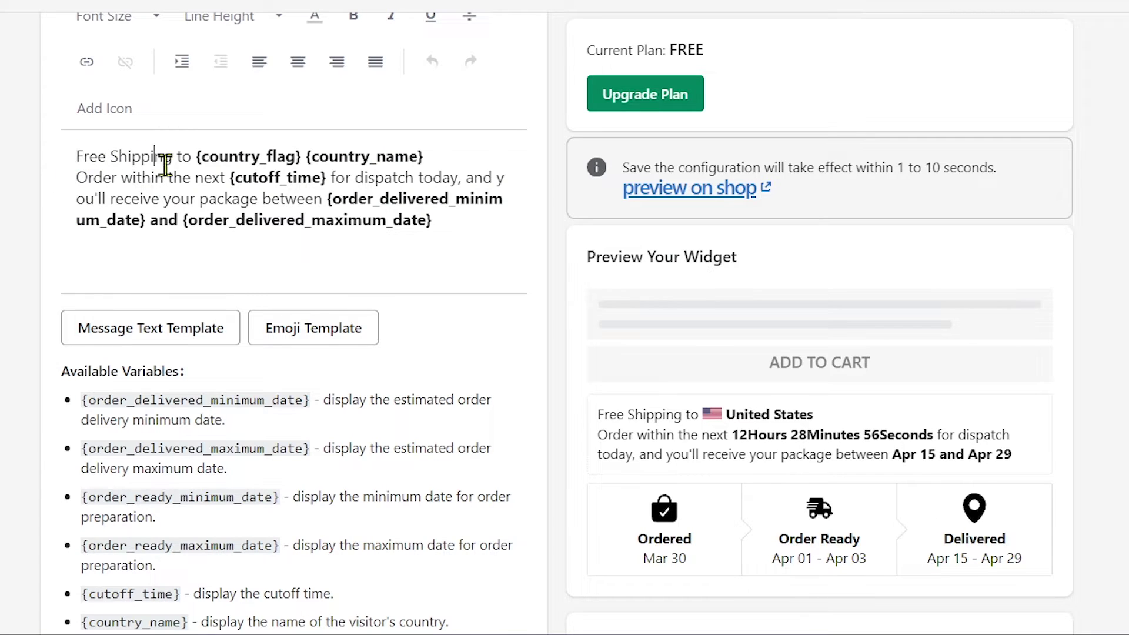
pyautogui.moveTo(172, 160); pyautogui.dragTo(37, 165)
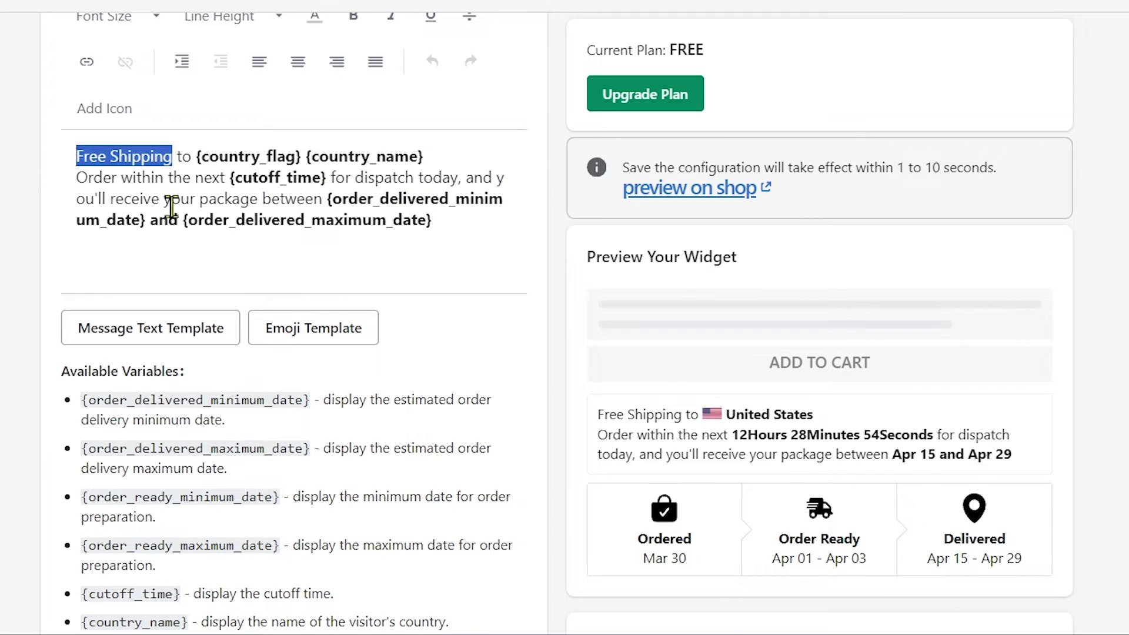
pyautogui.write('Shiping is fre')
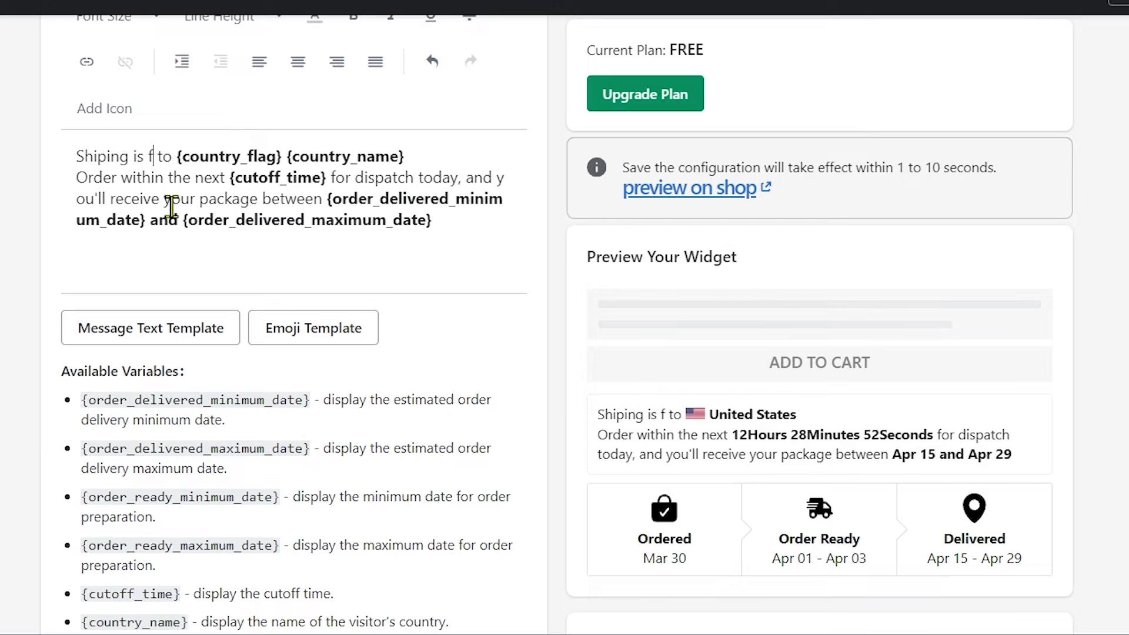
pyautogui.write('e')
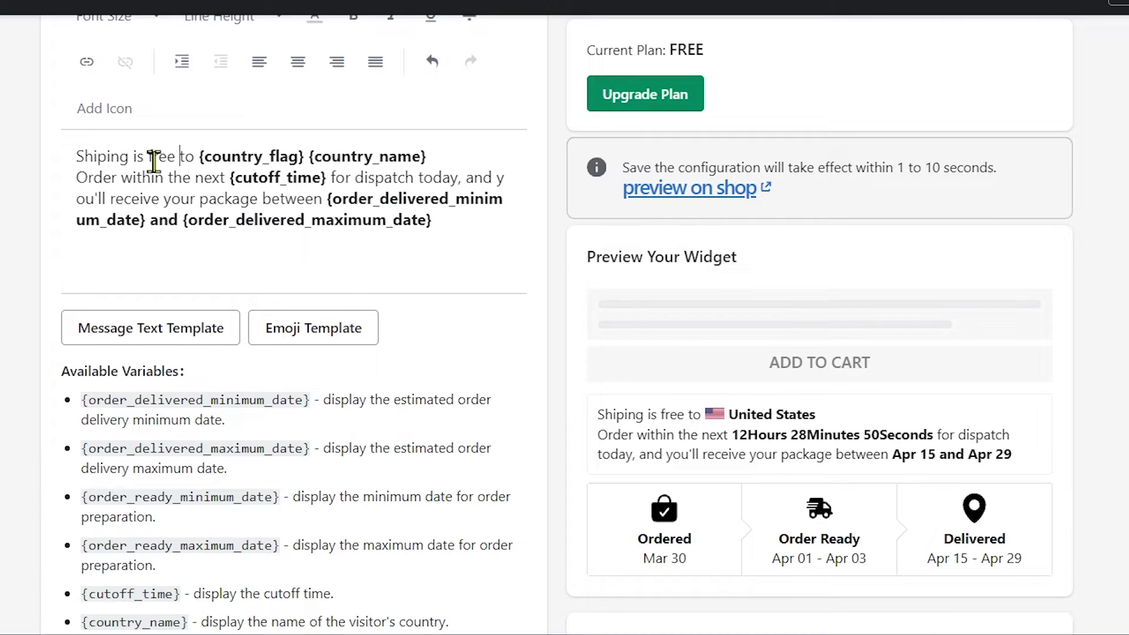
pyautogui.moveTo(179, 158); pyautogui.dragTo(1, 176)
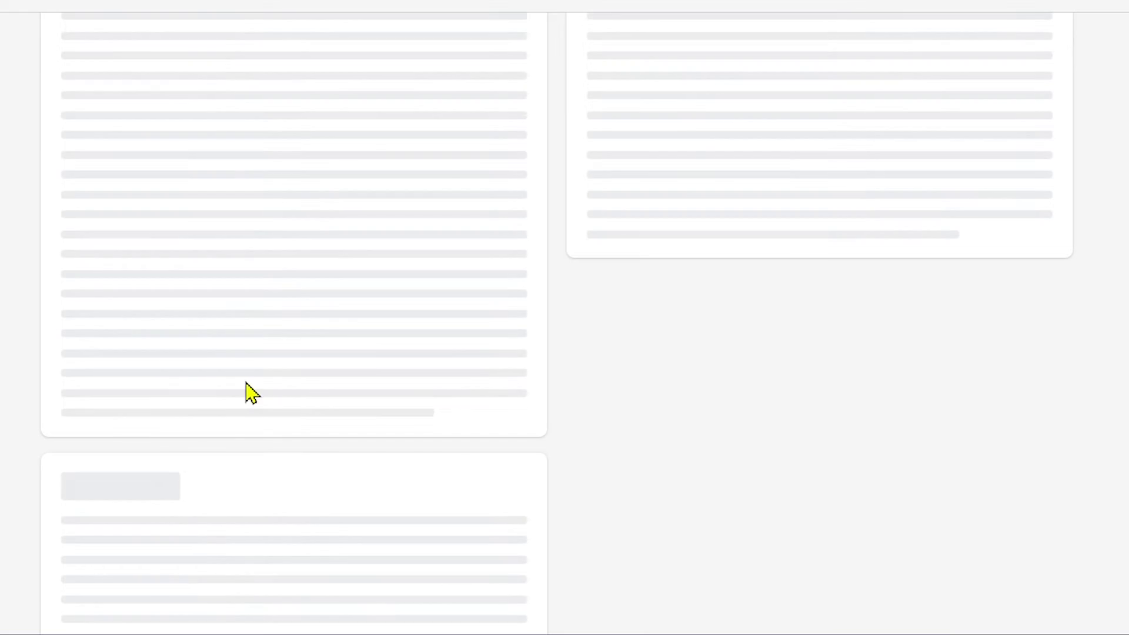
pyautogui.scroll(-10, 264, 352)
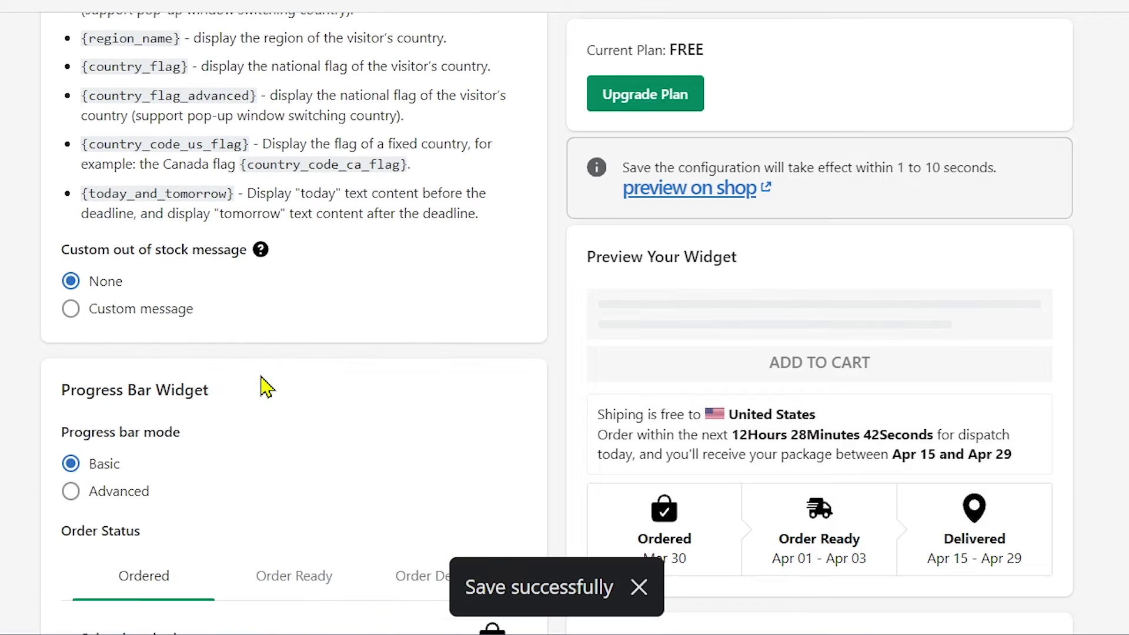
pyautogui.scroll(-3, 266, 386)
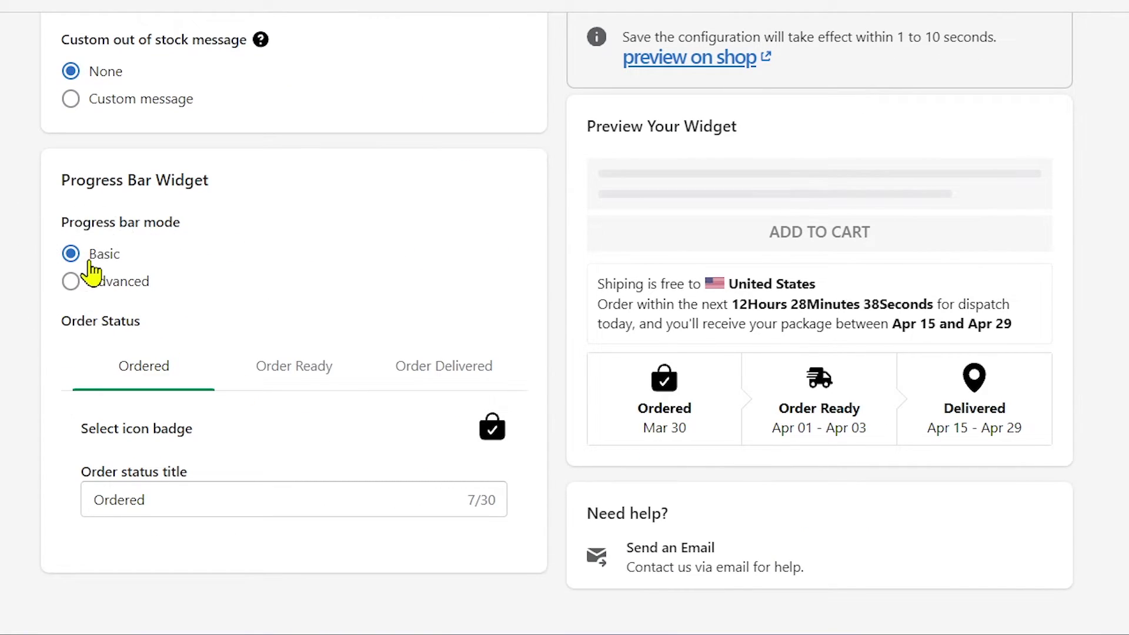
# - Switch the progress bar to Advanced mode and review the Ordered step's tips description
pyautogui.click(80, 282)
pyautogui.scroll(-2, 770, 529)
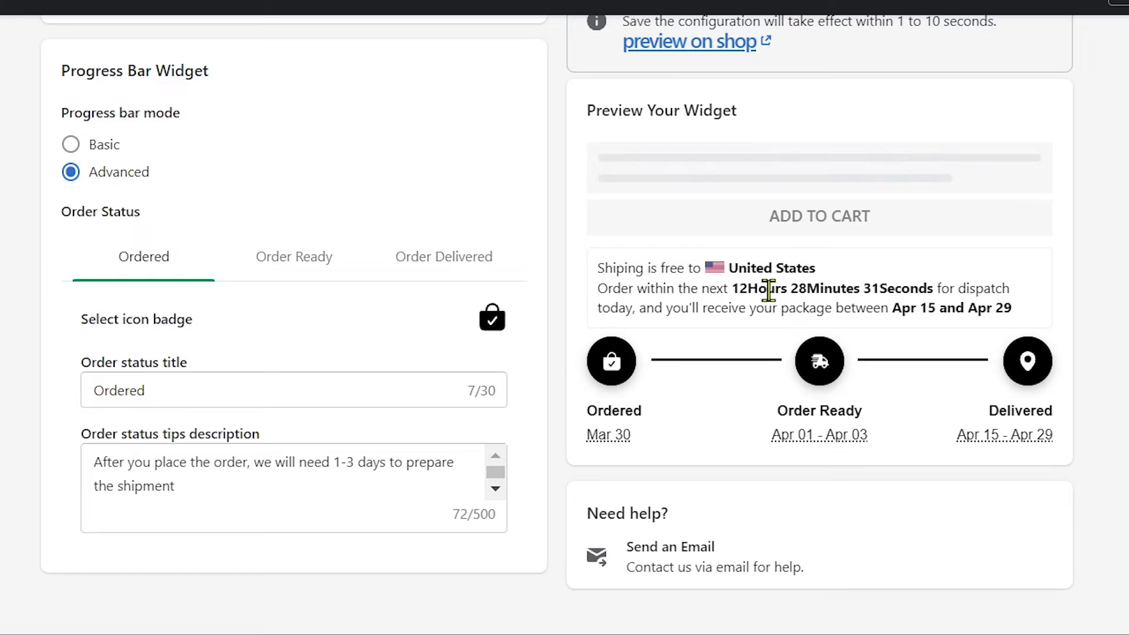
pyautogui.click(117, 364)
pyautogui.moveTo(254, 478); pyautogui.dragTo(53, 471)
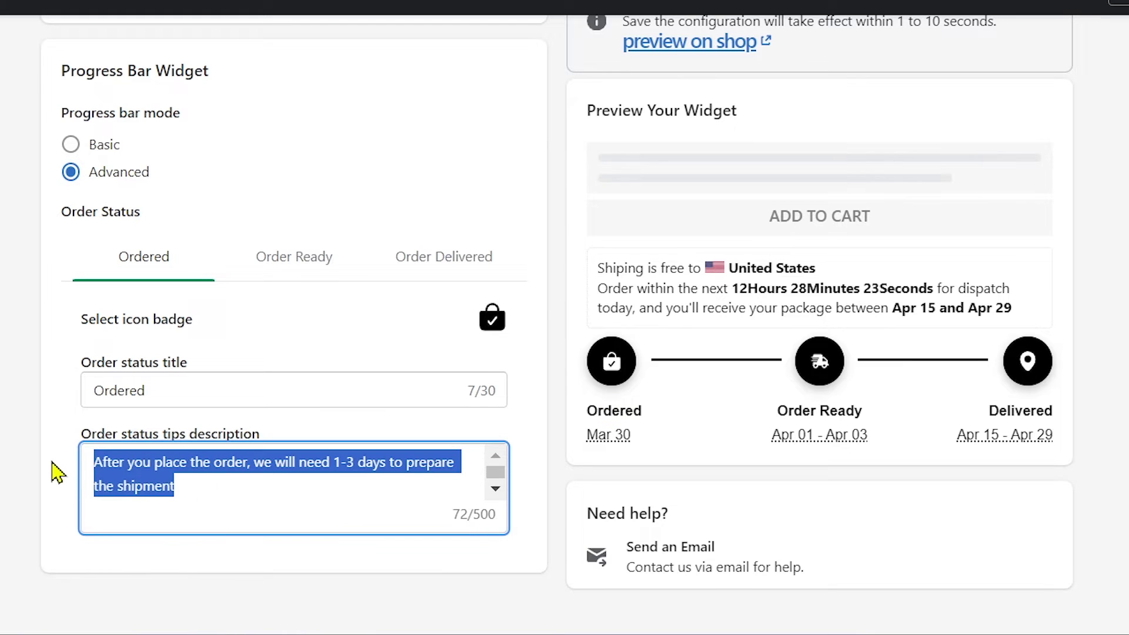
pyautogui.click(14, 453)
# - Check the Order Ready and Order Delivered steps, then return the progress bar to Basic mode
pyautogui.click(292, 277)
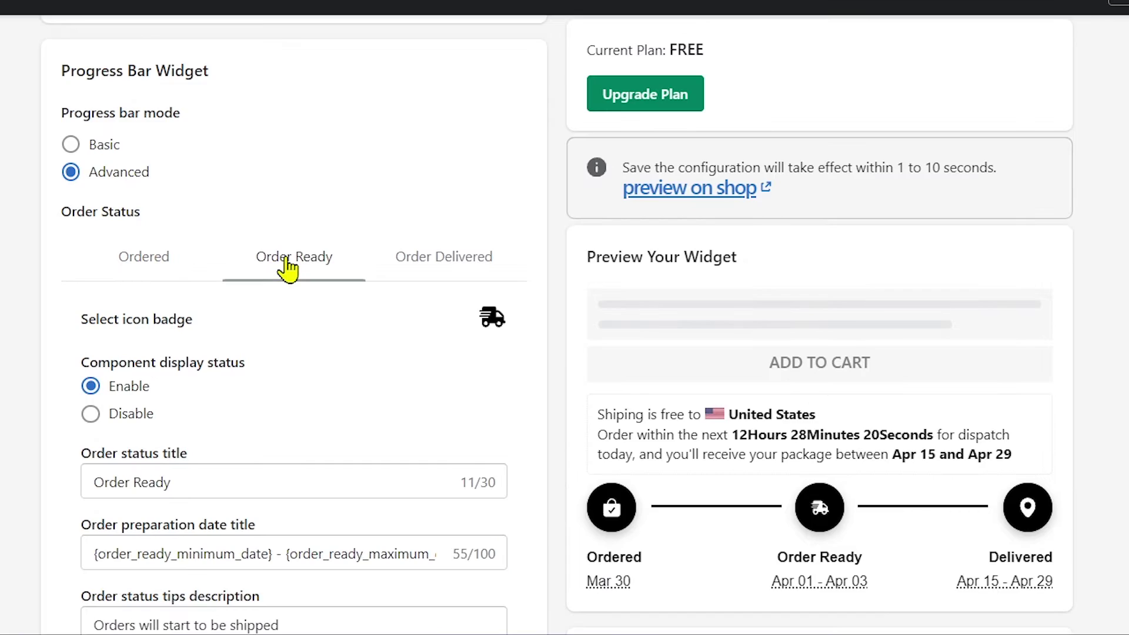
pyautogui.scroll(-2, 147, 400)
pyautogui.click(432, 126)
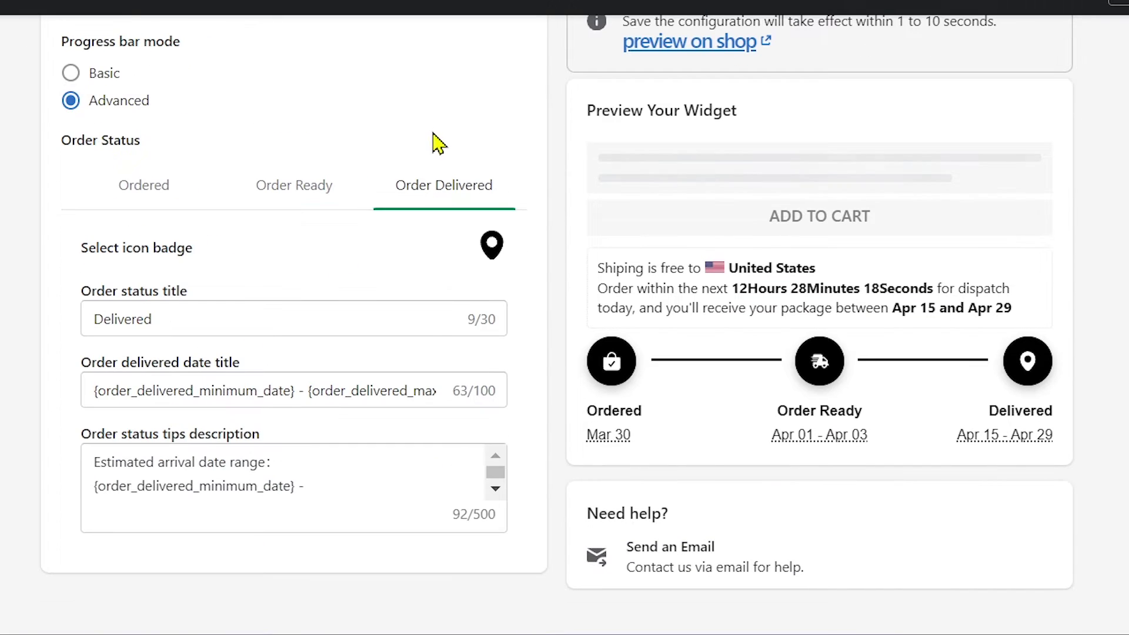
pyautogui.click(200, 186)
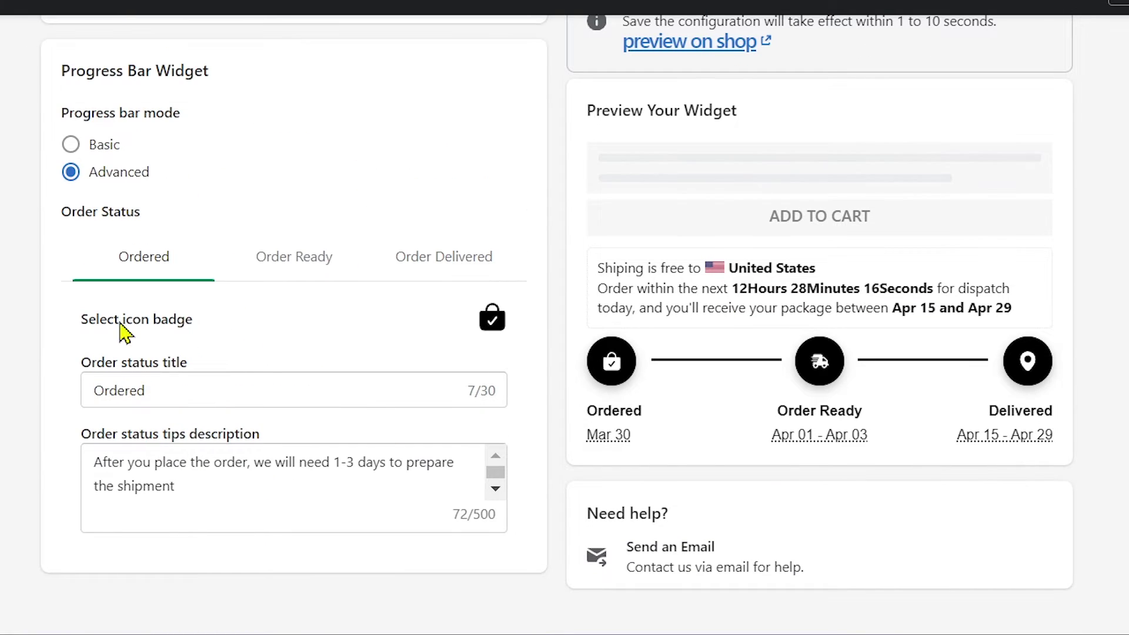
pyautogui.scroll(5, 360, 383)
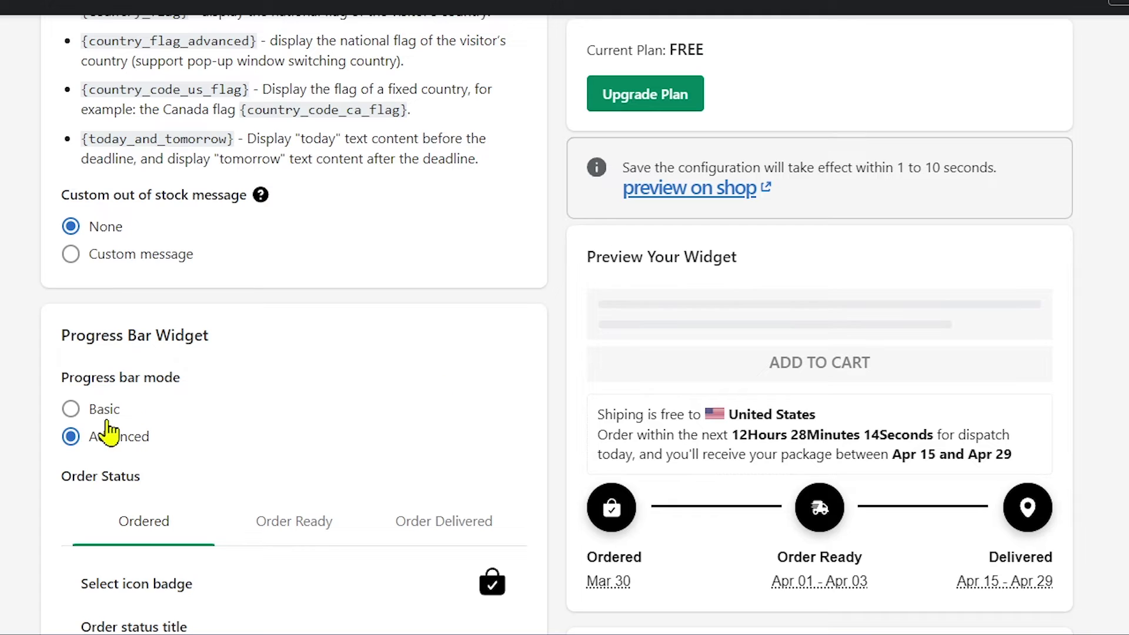
pyautogui.click(90, 413)
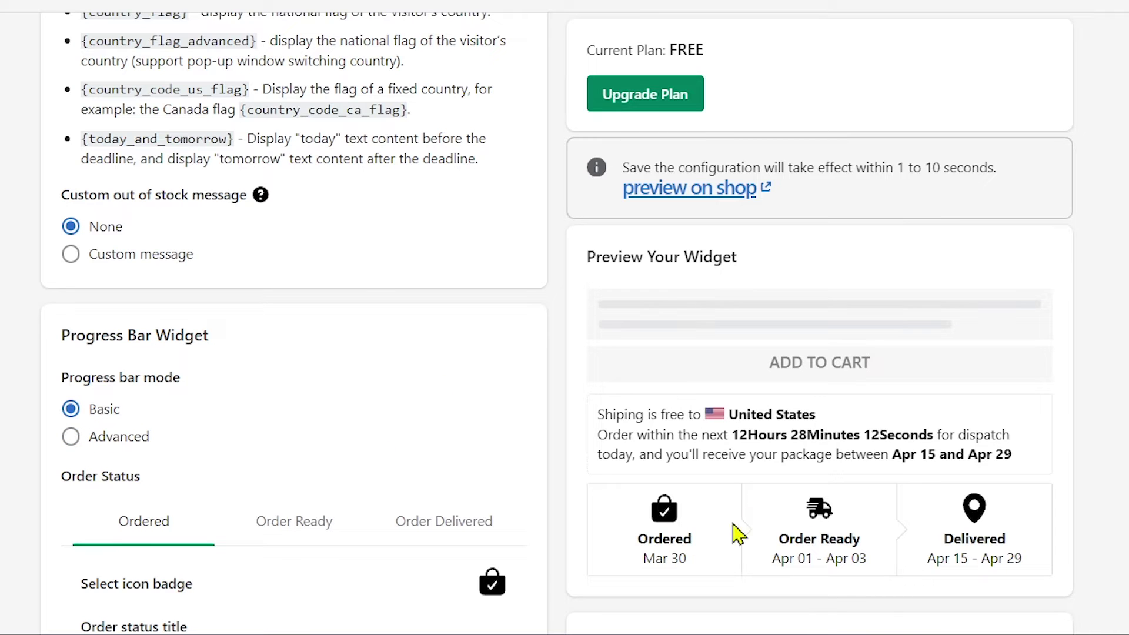
pyautogui.scroll(15, 932, 234)
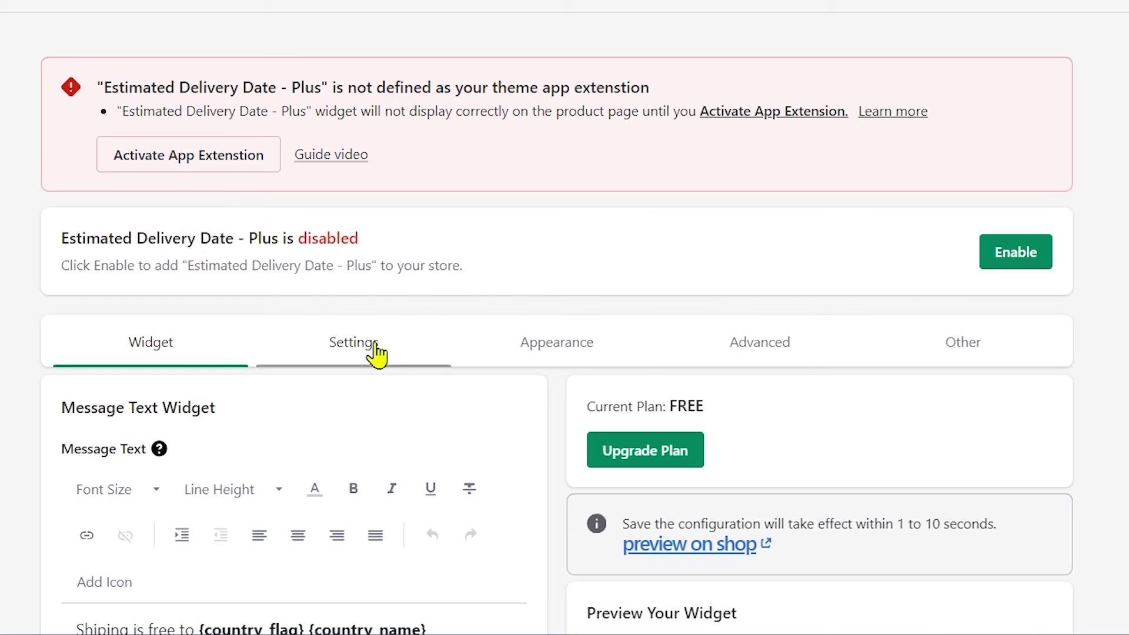
pyautogui.click(352, 342)
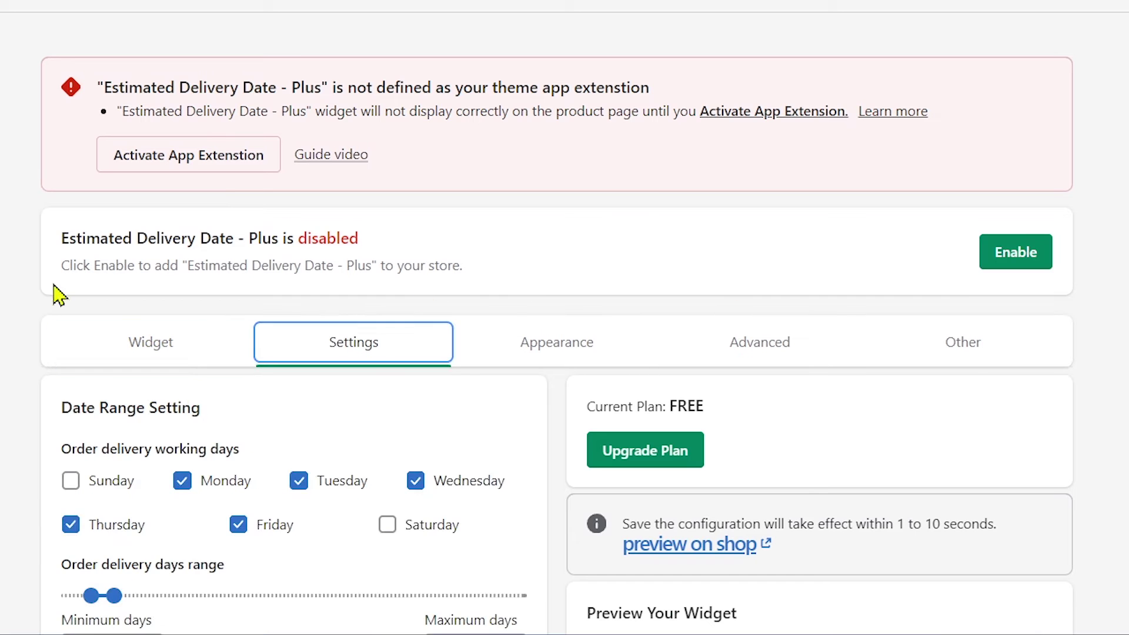
pyautogui.scroll(-5, 50, 290)
pyautogui.scroll(1, 7, 256)
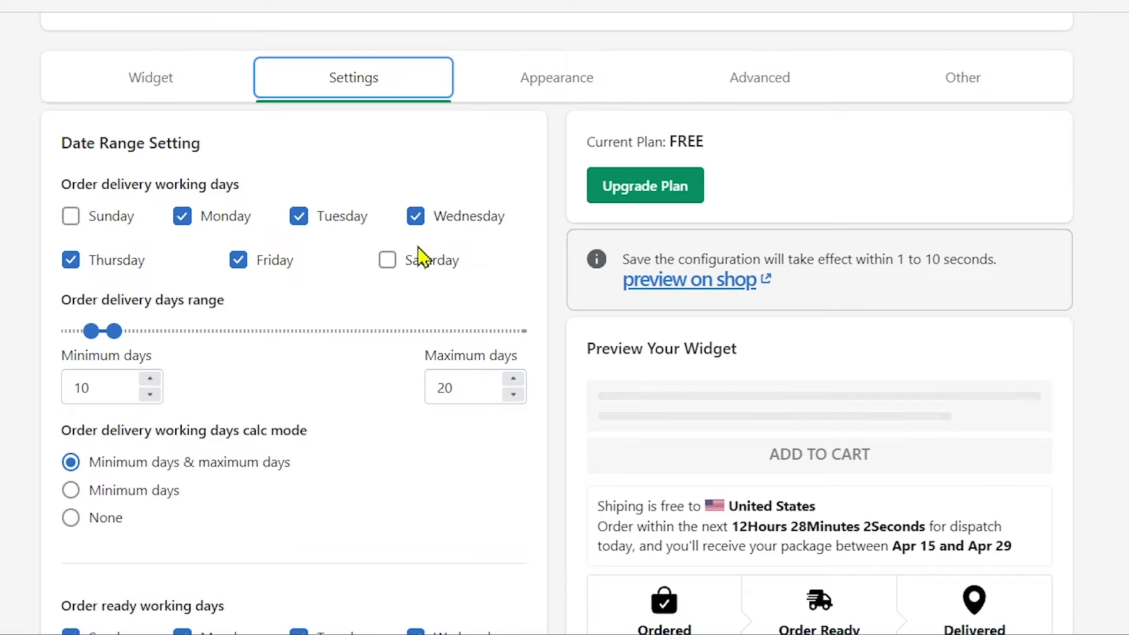
pyautogui.click(407, 268)
pyautogui.click(118, 220)
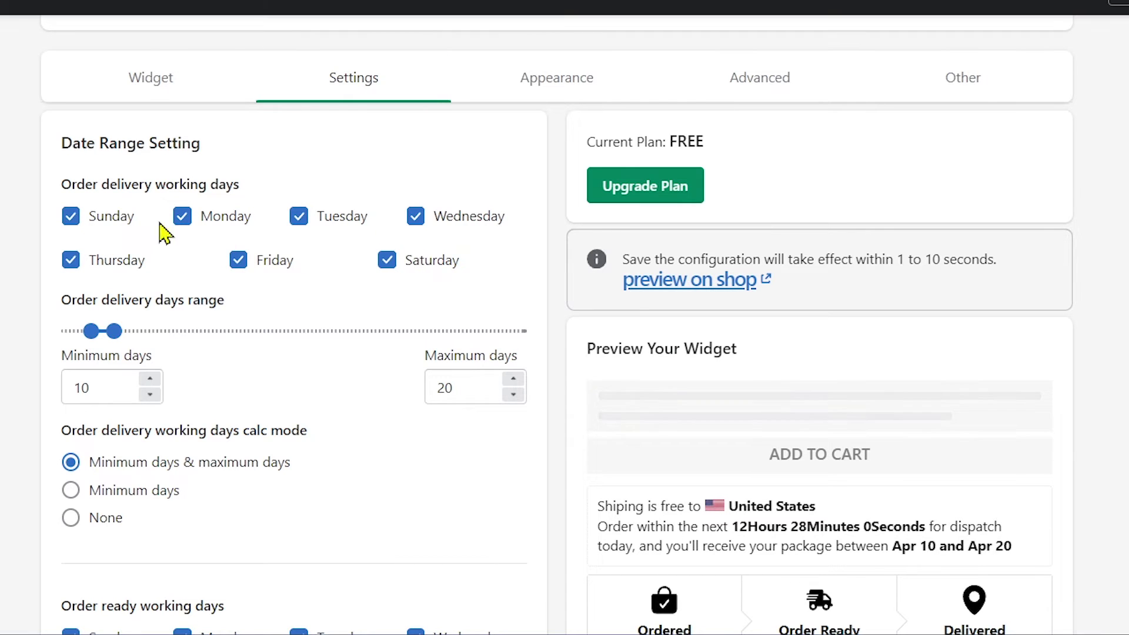
pyautogui.click(395, 266)
pyautogui.click(125, 220)
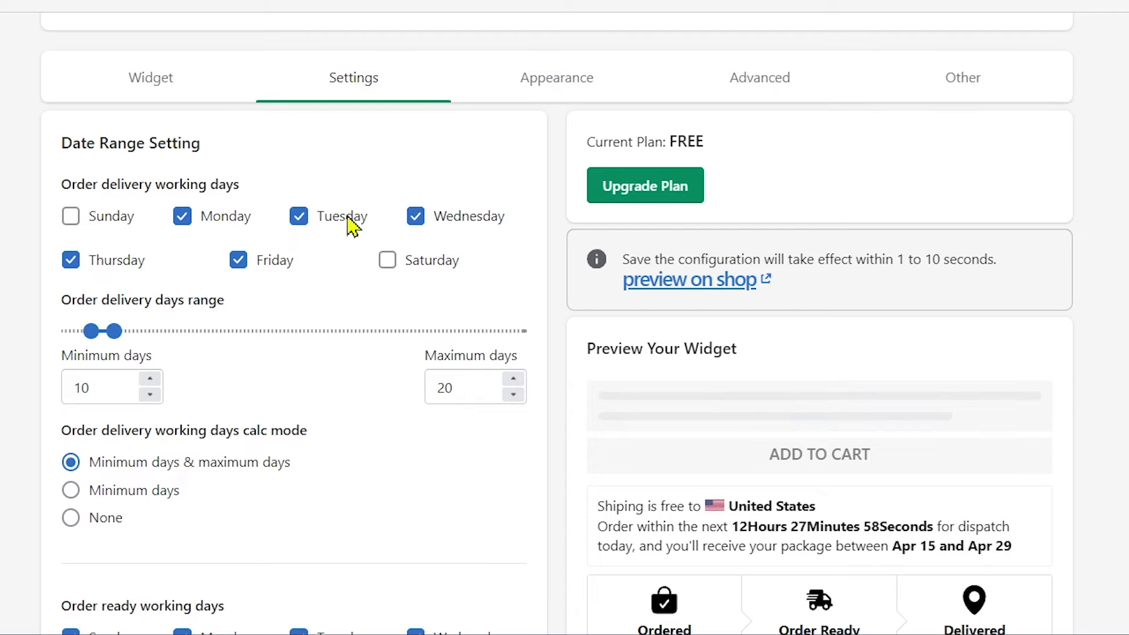
pyautogui.scroll(-3, 232, 231)
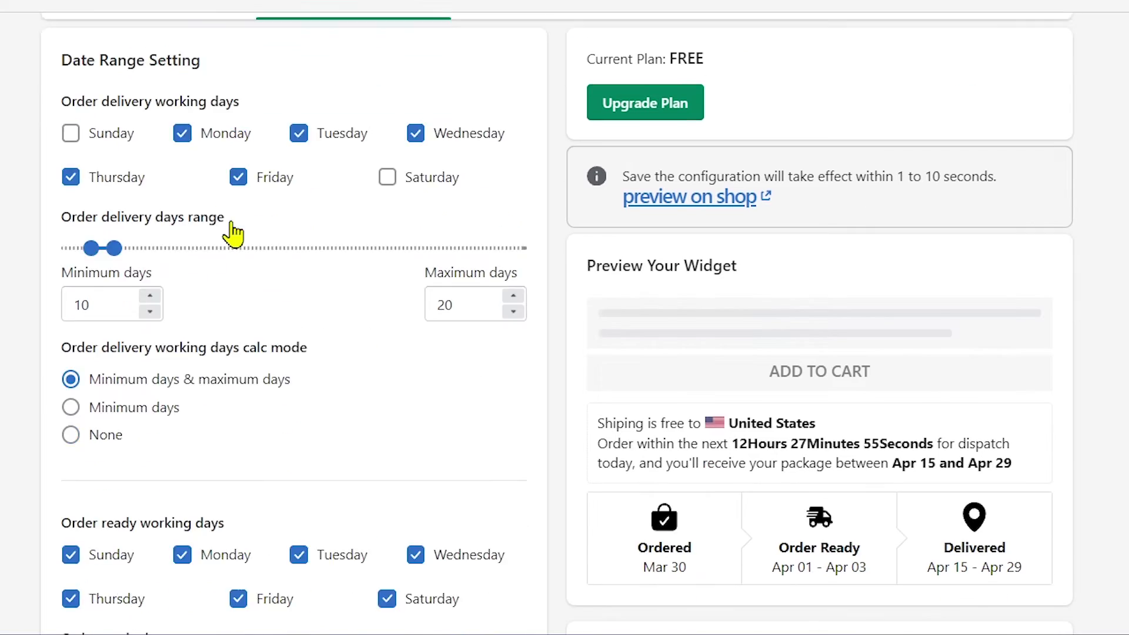
pyautogui.doubleClick(96, 259)
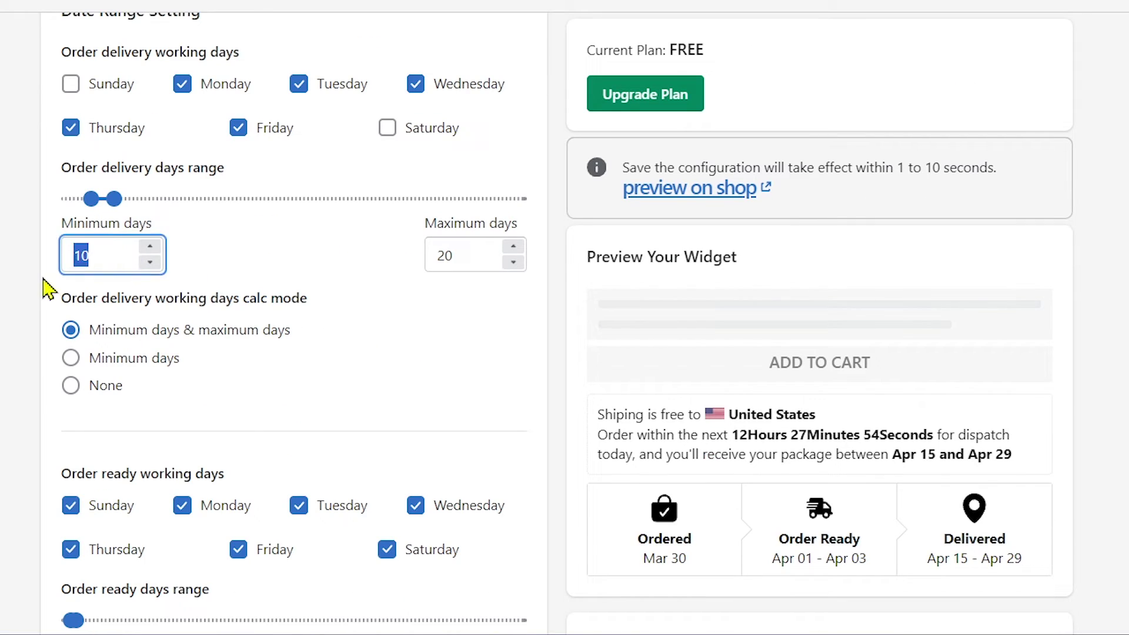
pyautogui.doubleClick(467, 257)
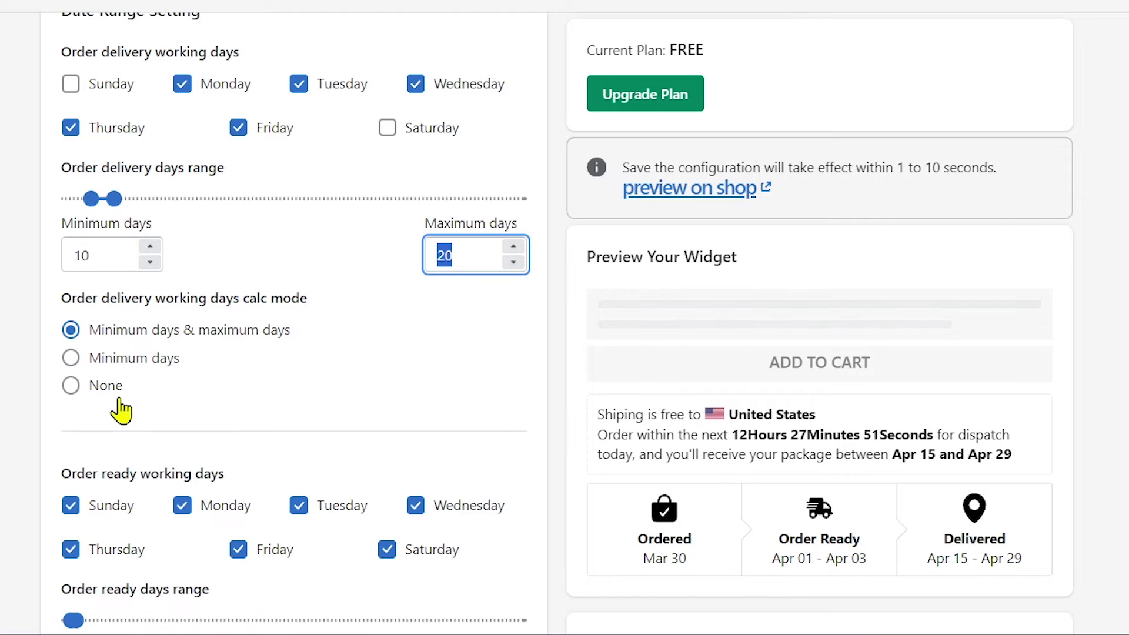
pyautogui.scroll(-5, 121, 410)
pyautogui.scroll(-7, 123, 409)
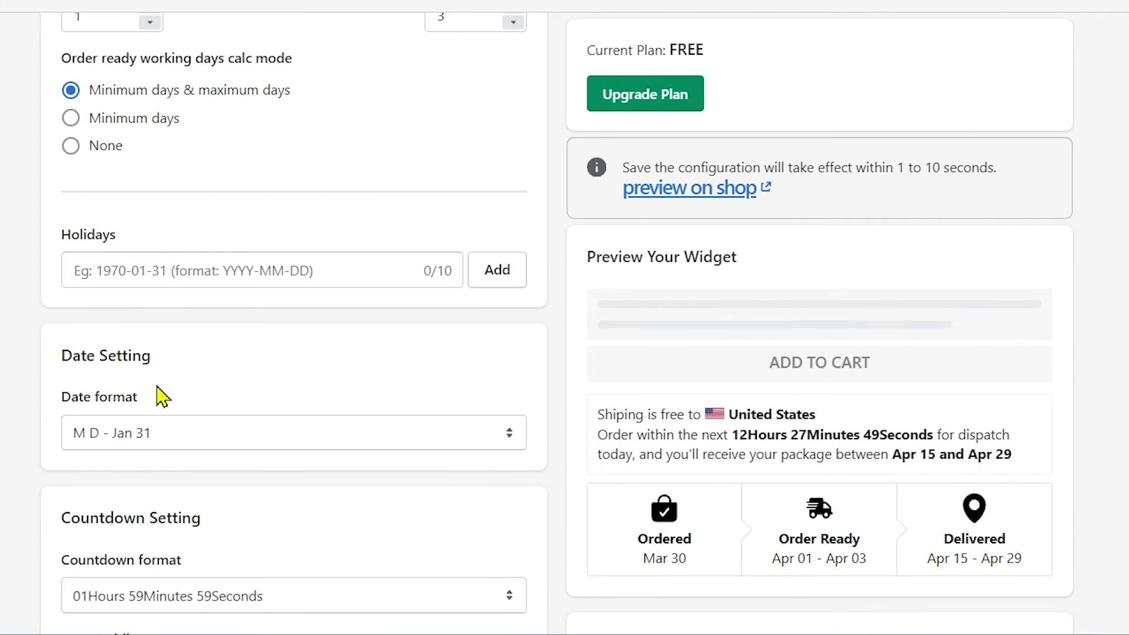
pyautogui.scroll(-9, 169, 393)
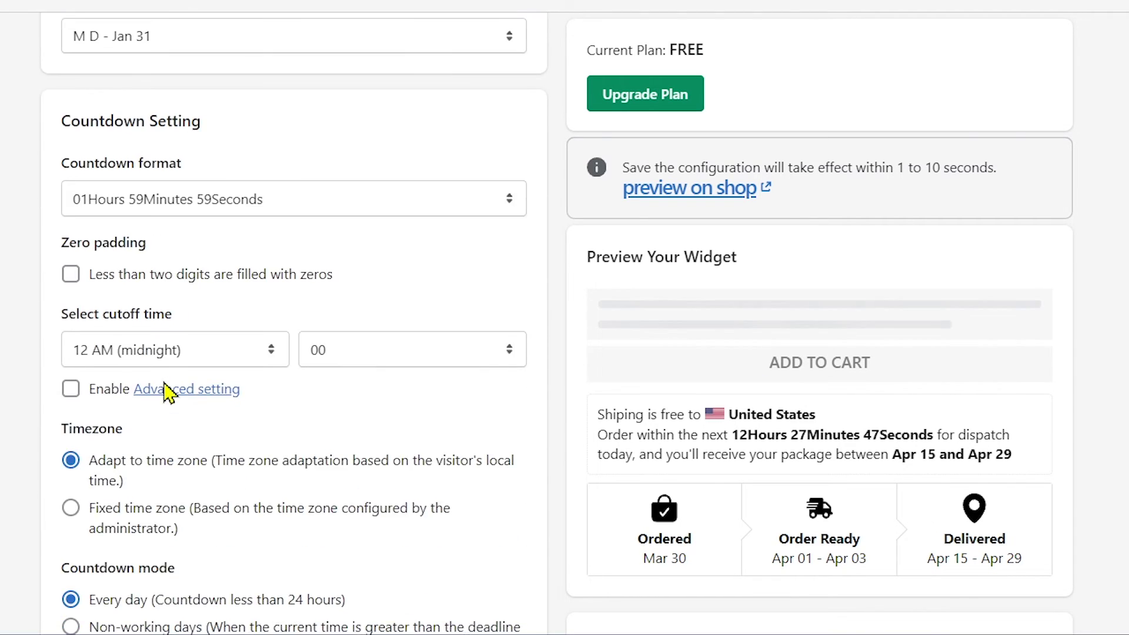
pyautogui.scroll(-7, 168, 392)
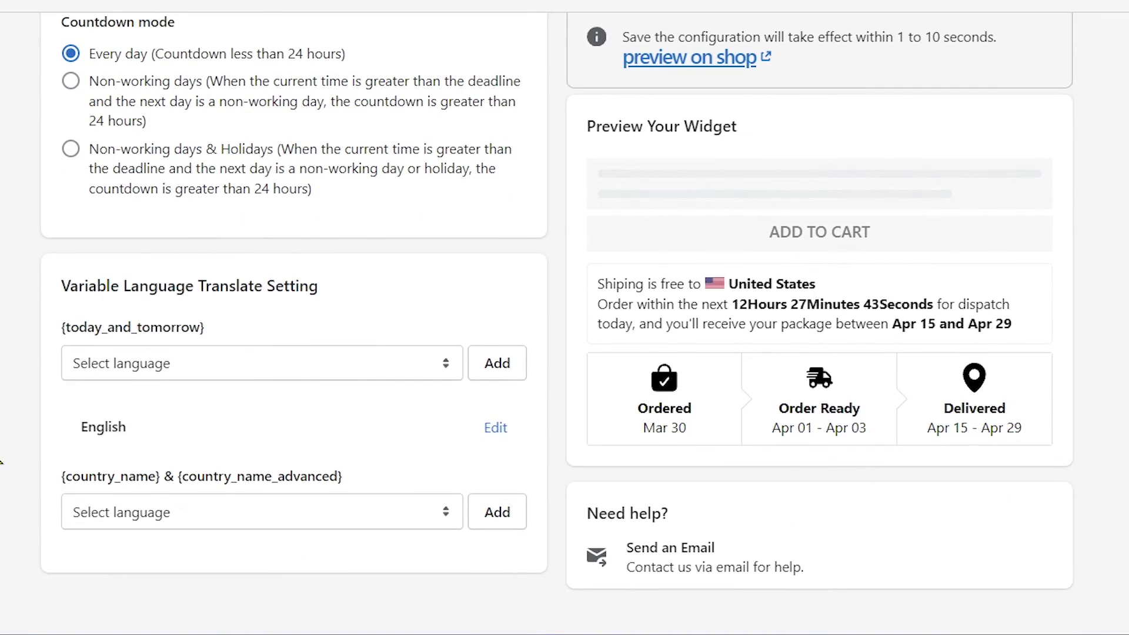
pyautogui.scroll(20, 1, 461)
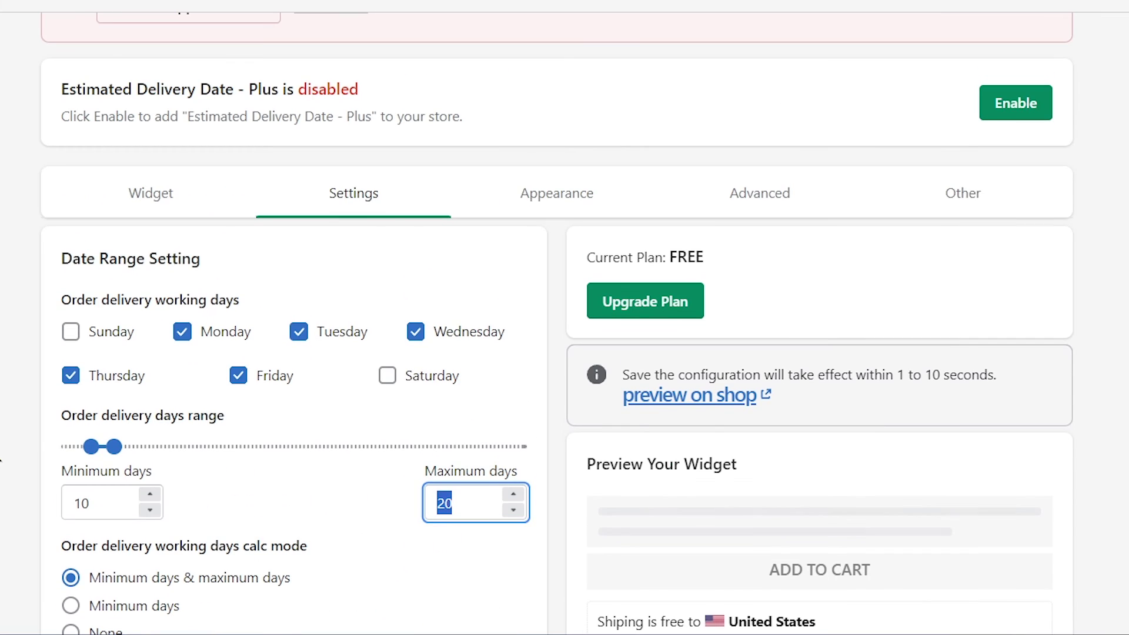
# - Look through the Appearance, Advanced and Other tabs, then return to the Widget editor
pyautogui.click(565, 213)
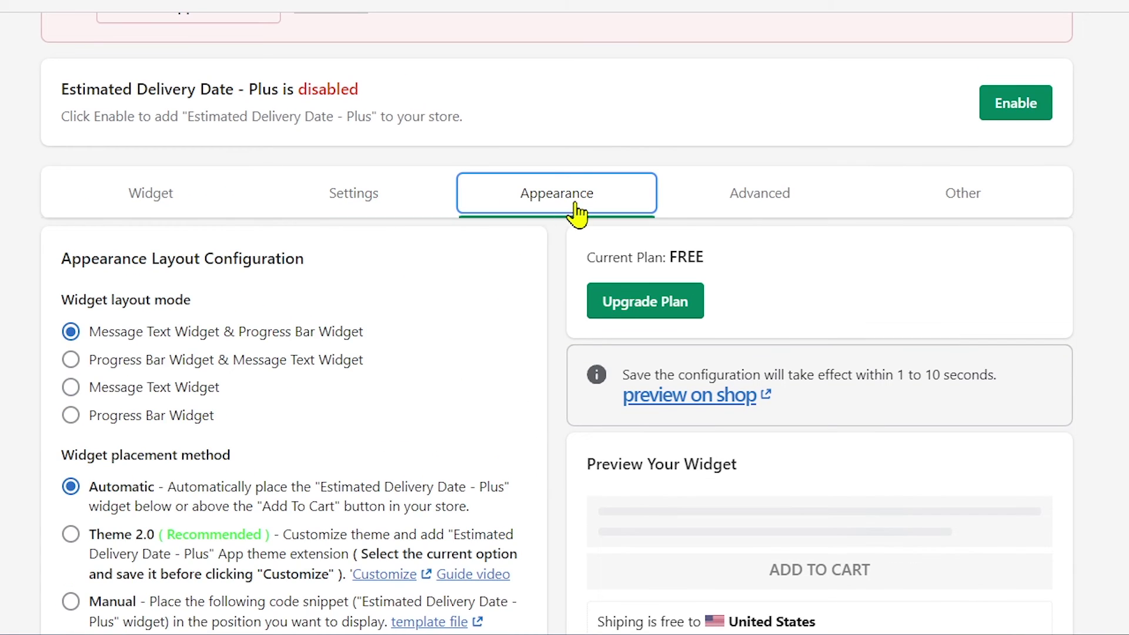
pyautogui.click(755, 199)
pyautogui.click(929, 199)
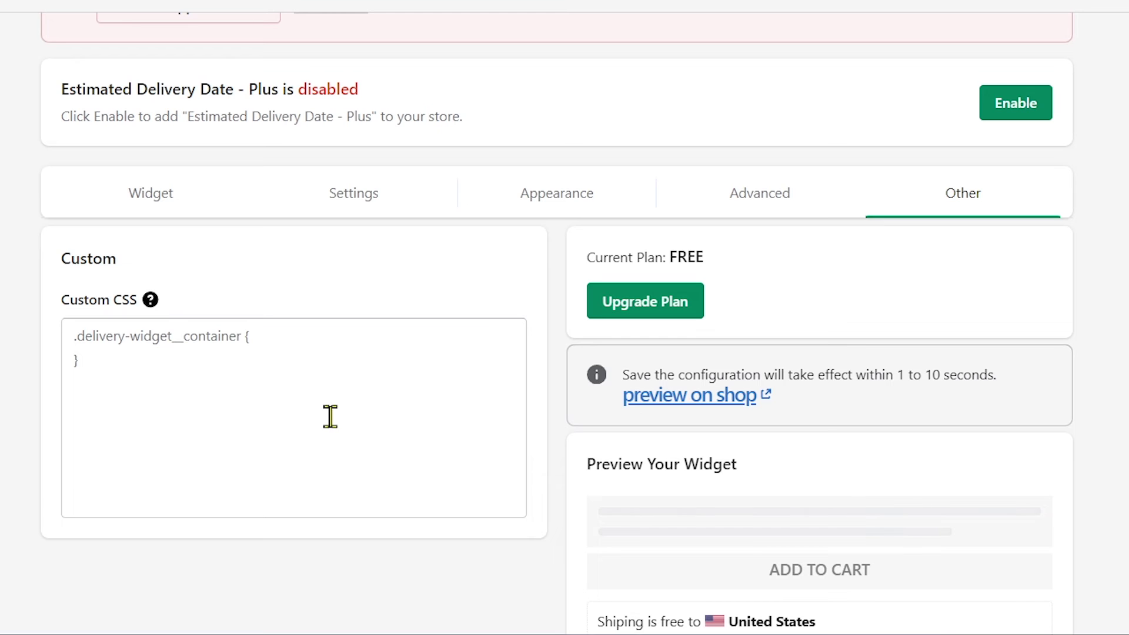
pyautogui.click(154, 211)
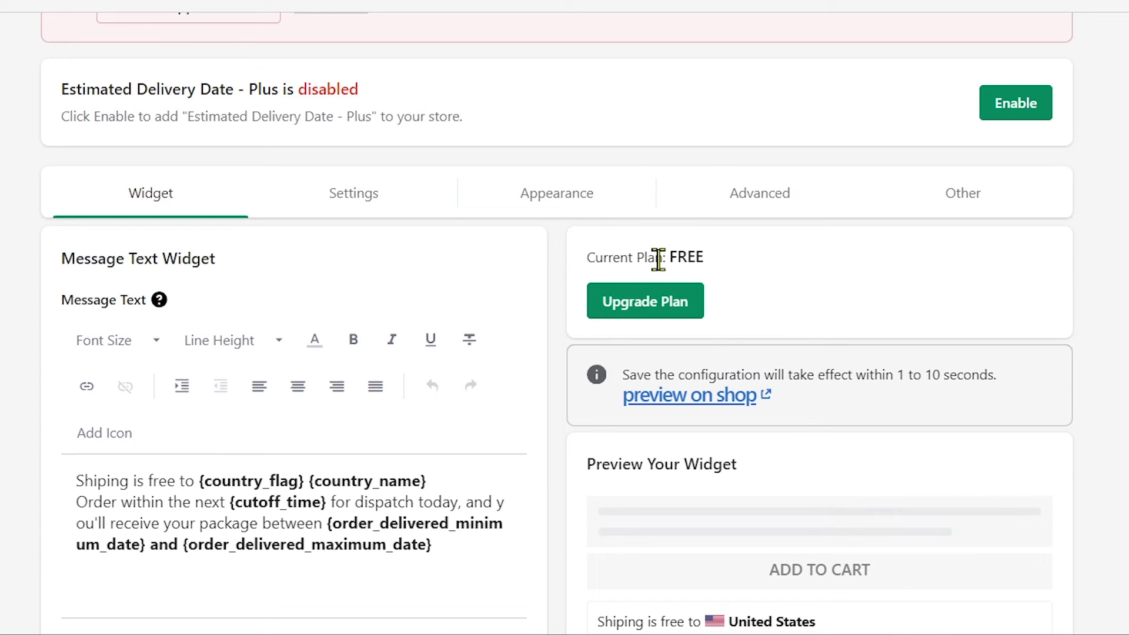
pyautogui.moveTo(658, 259); pyautogui.dragTo(713, 259)
# - Turn on Estimated Delivery Date - Plus with the Enable button, getting the 'Enable successfully' notice
pyautogui.click(1009, 109)
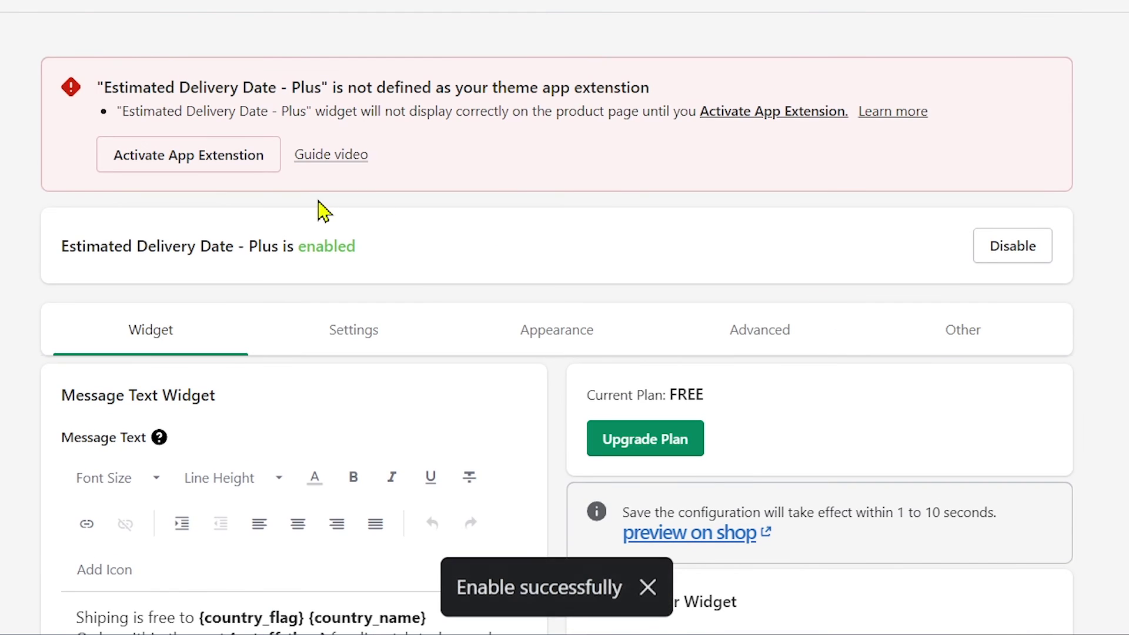
pyautogui.scroll(-4, 323, 209)
pyautogui.scroll(-7, 305, 223)
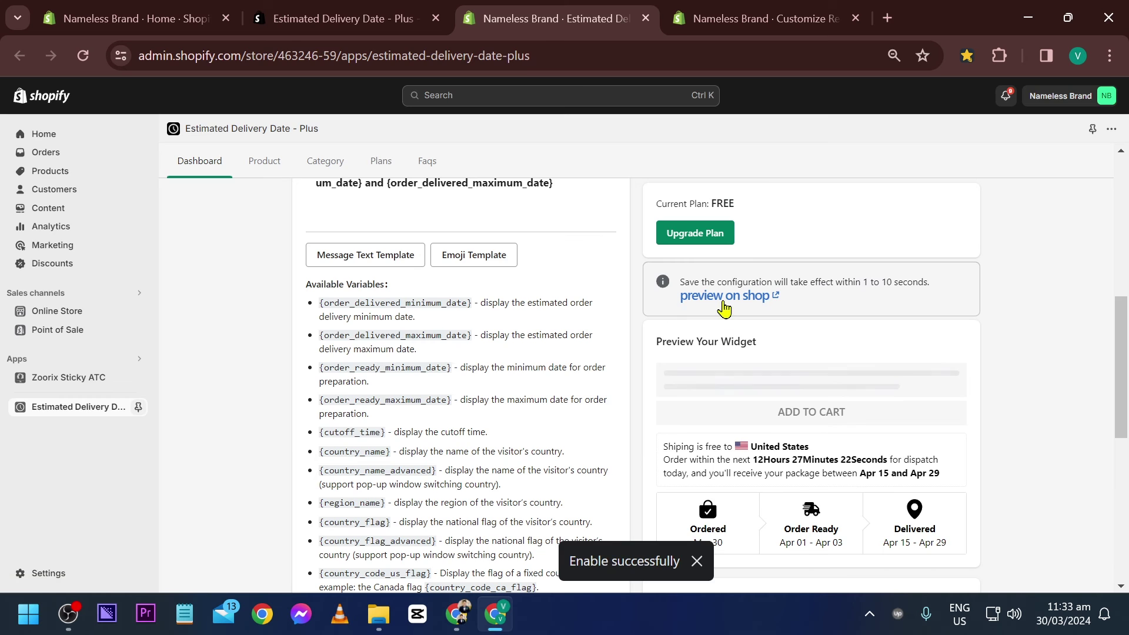
# - Preview the storefront and scroll the Custom Tshirt page to the delivery message and countdown
pyautogui.click(705, 189)
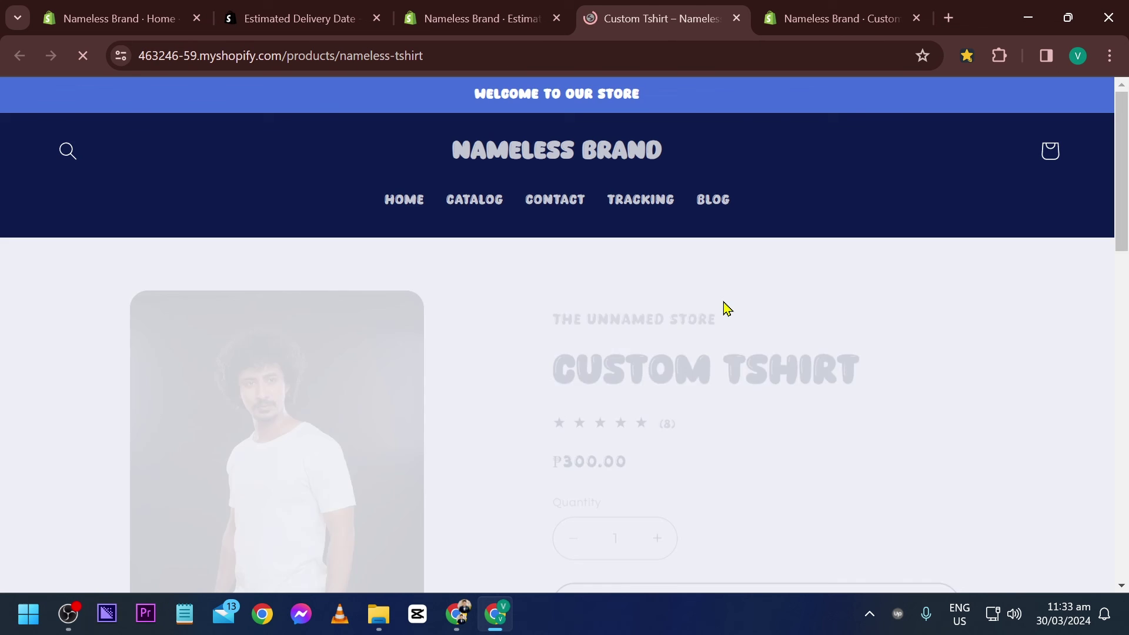
pyautogui.scroll(-8, 727, 309)
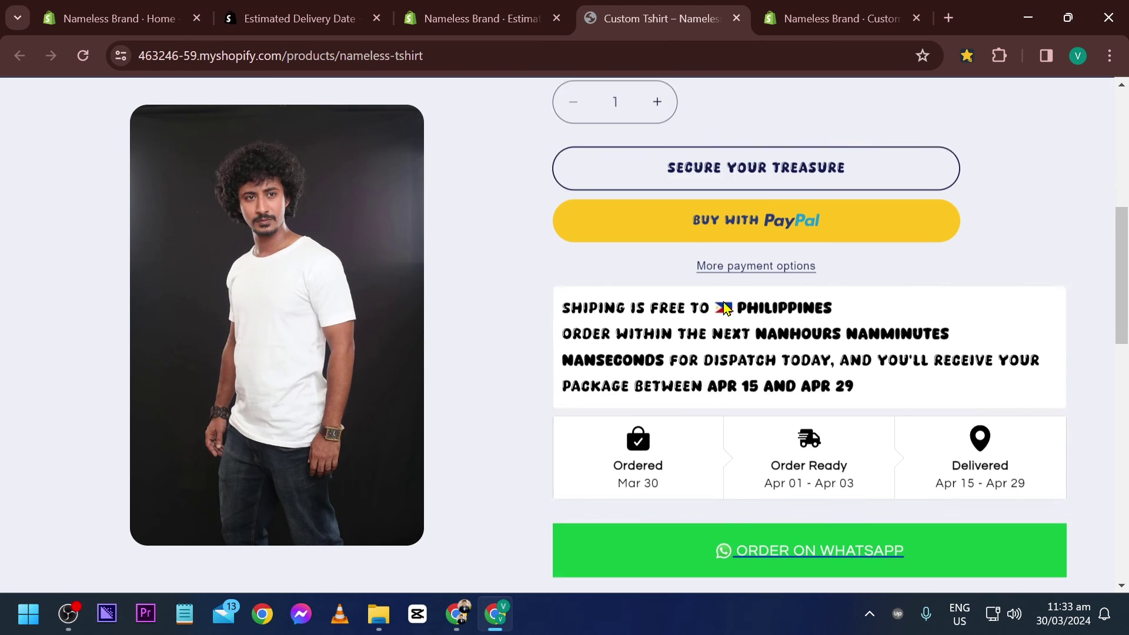
pyautogui.moveTo(723, 307); pyautogui.dragTo(559, 220)
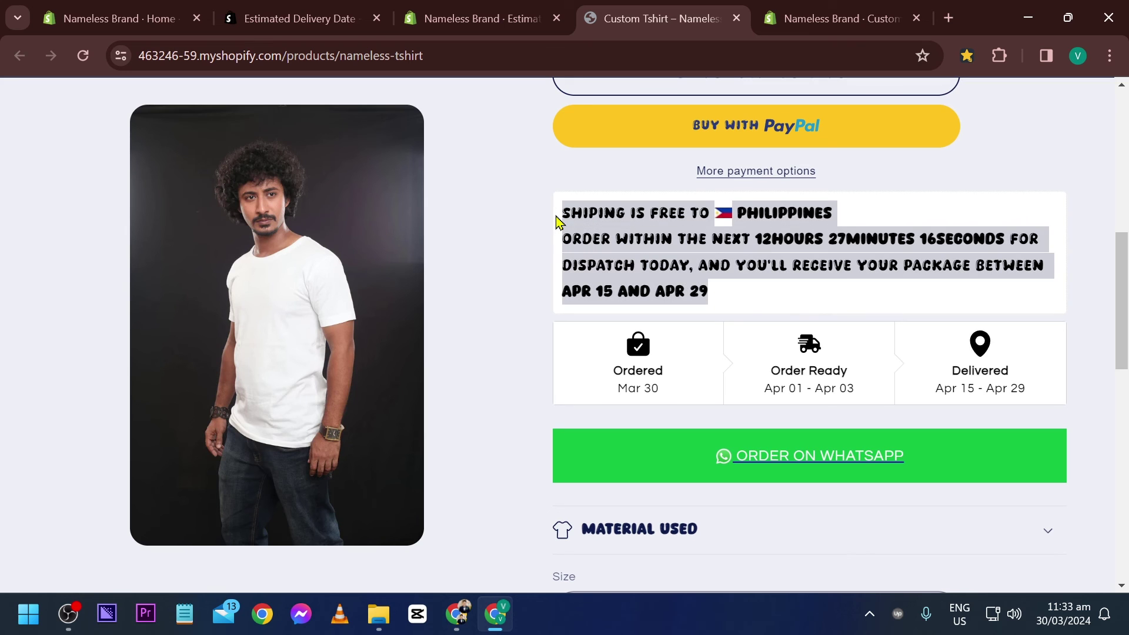
pyautogui.click(494, 238)
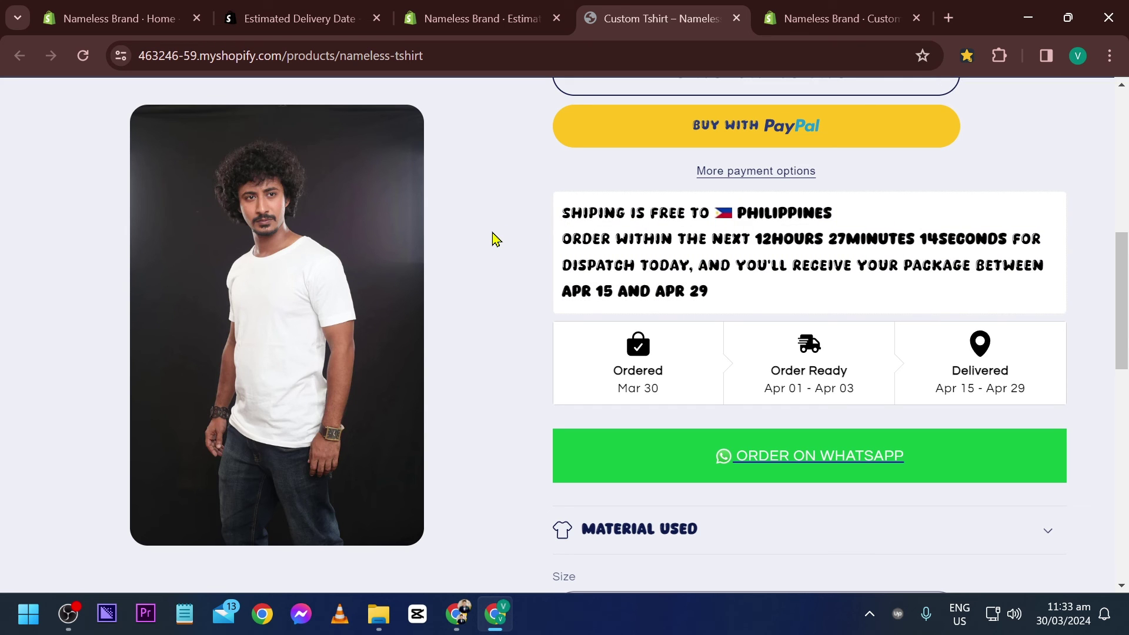